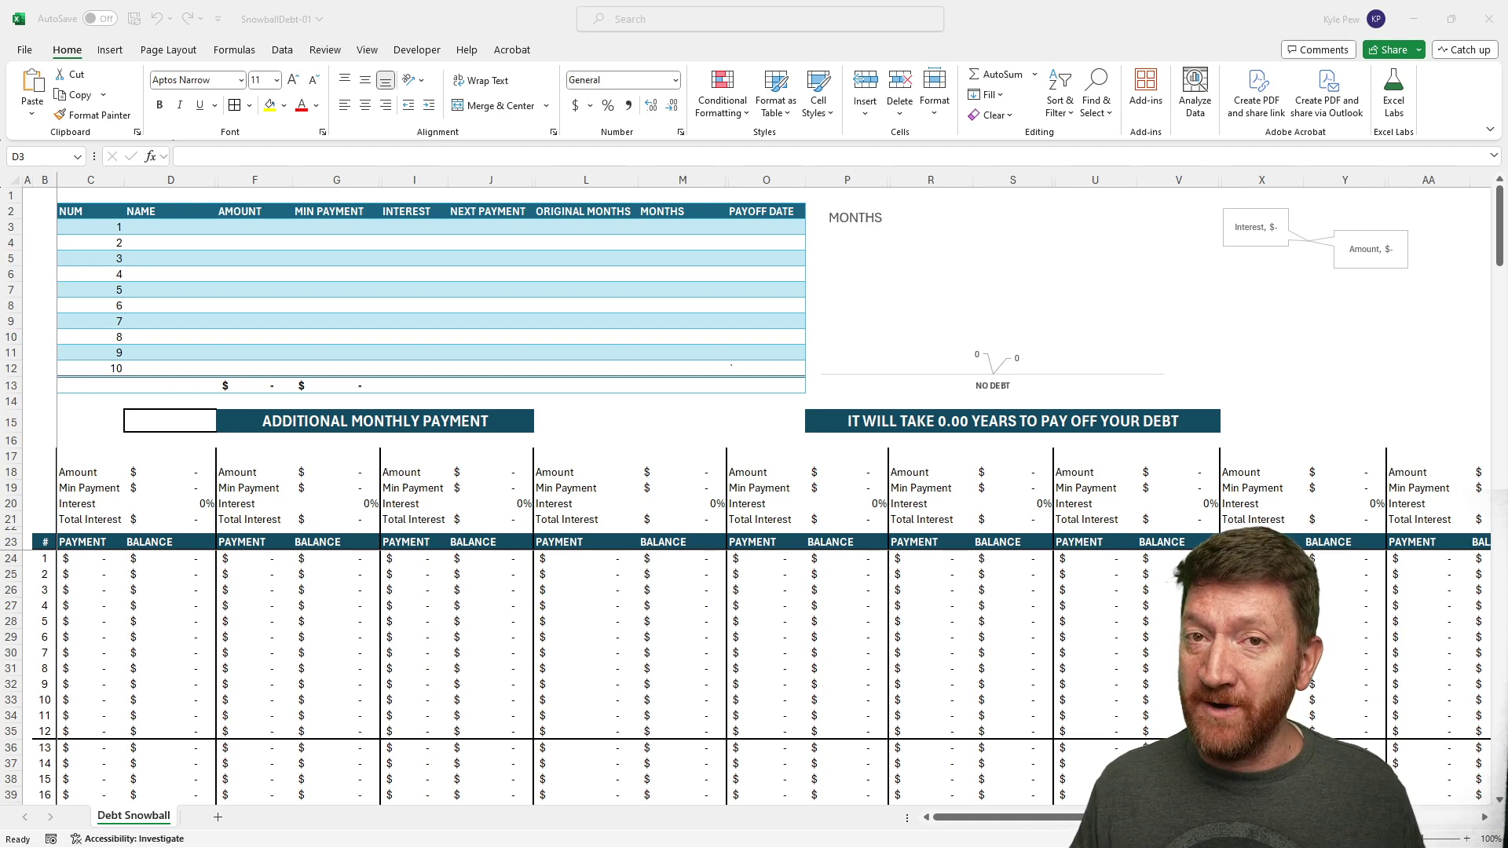
- Enter Credit Card 1 in D3 with a $3,500 balance in F3 and $125 minimum in G3
{"action": "left_click", "coordinate": [358, 16]}
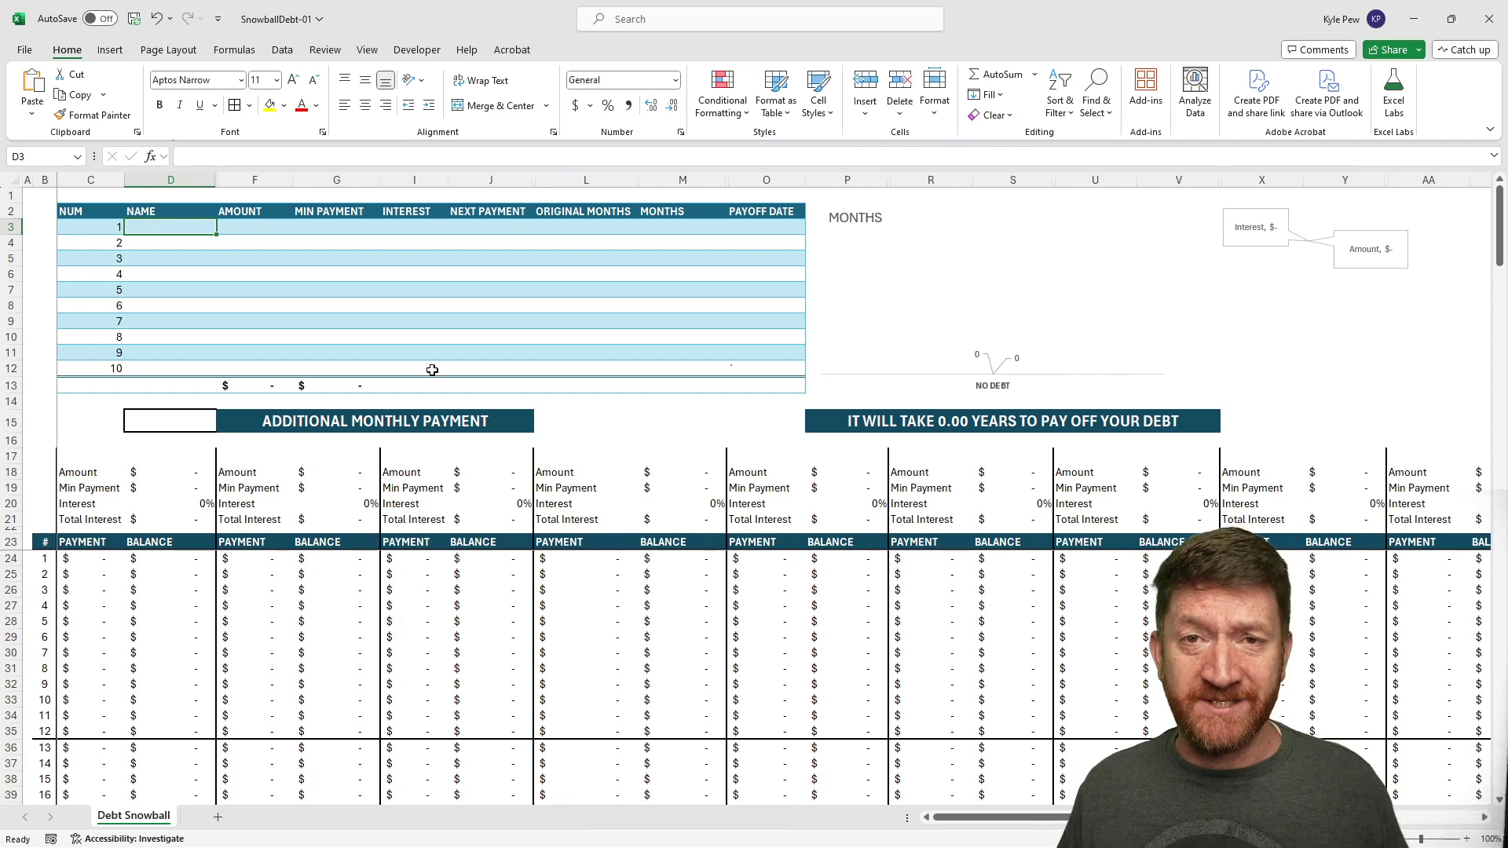
{"action": "type", "text": "Cred"}
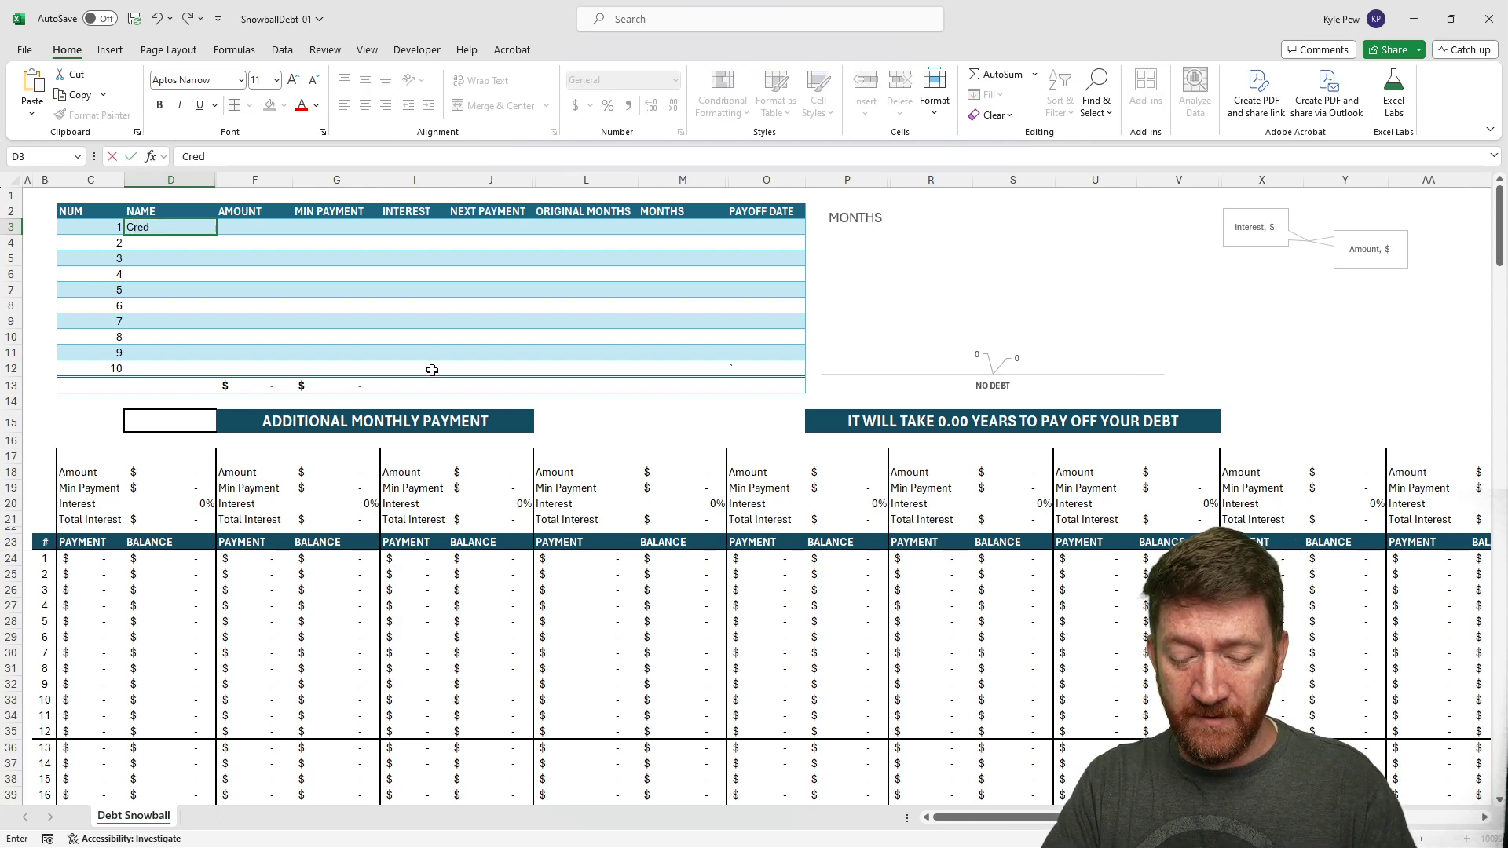
{"action": "type", "text": "it Card 1"}
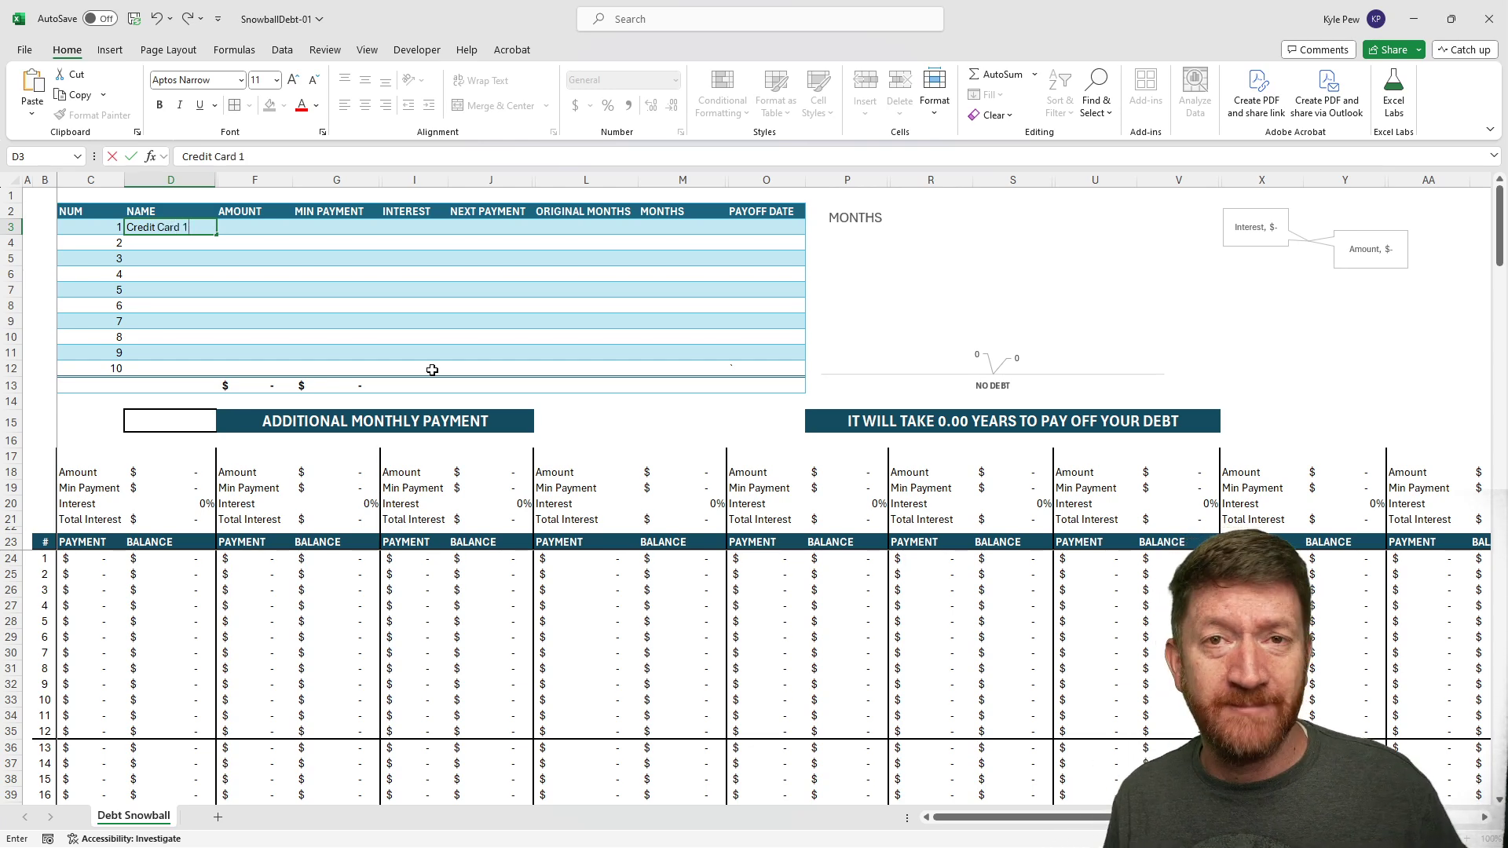
{"action": "key", "text": "Tab"}
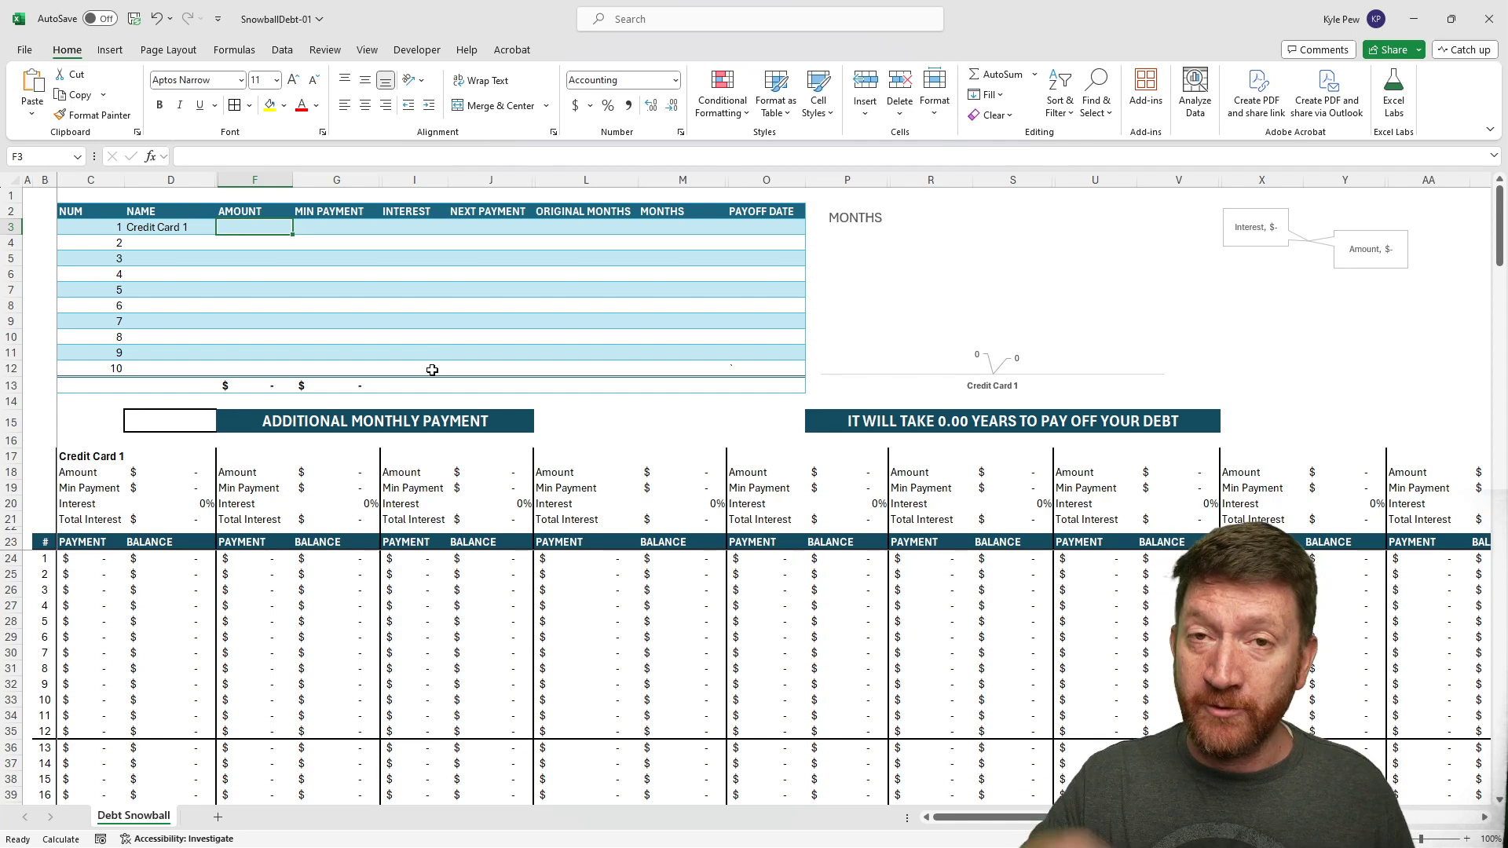
{"action": "type", "text": "35"}
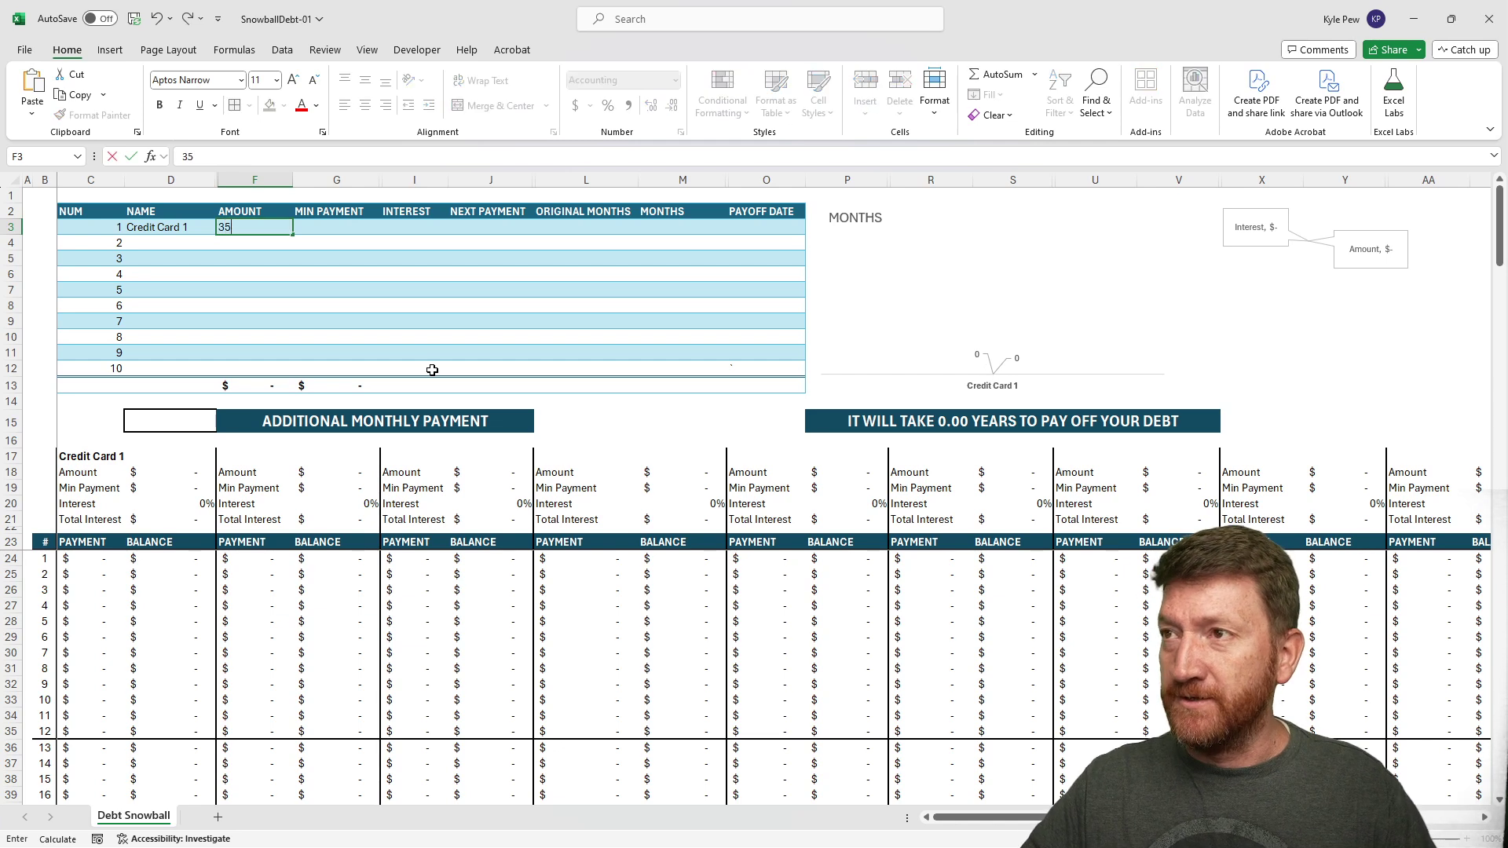
{"action": "type", "text": "00"}
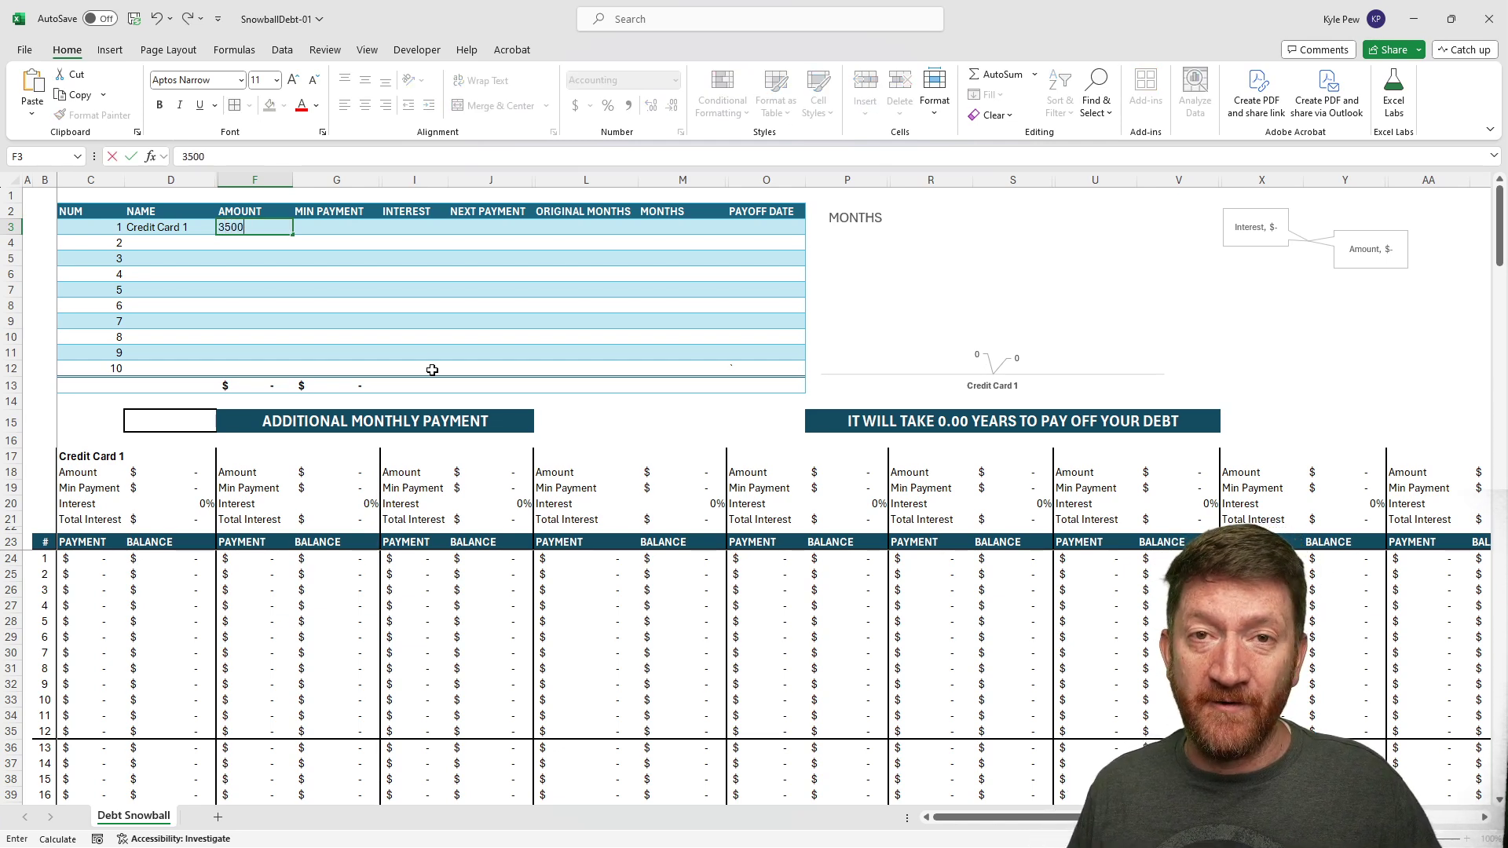
{"action": "key", "text": "Tab"}
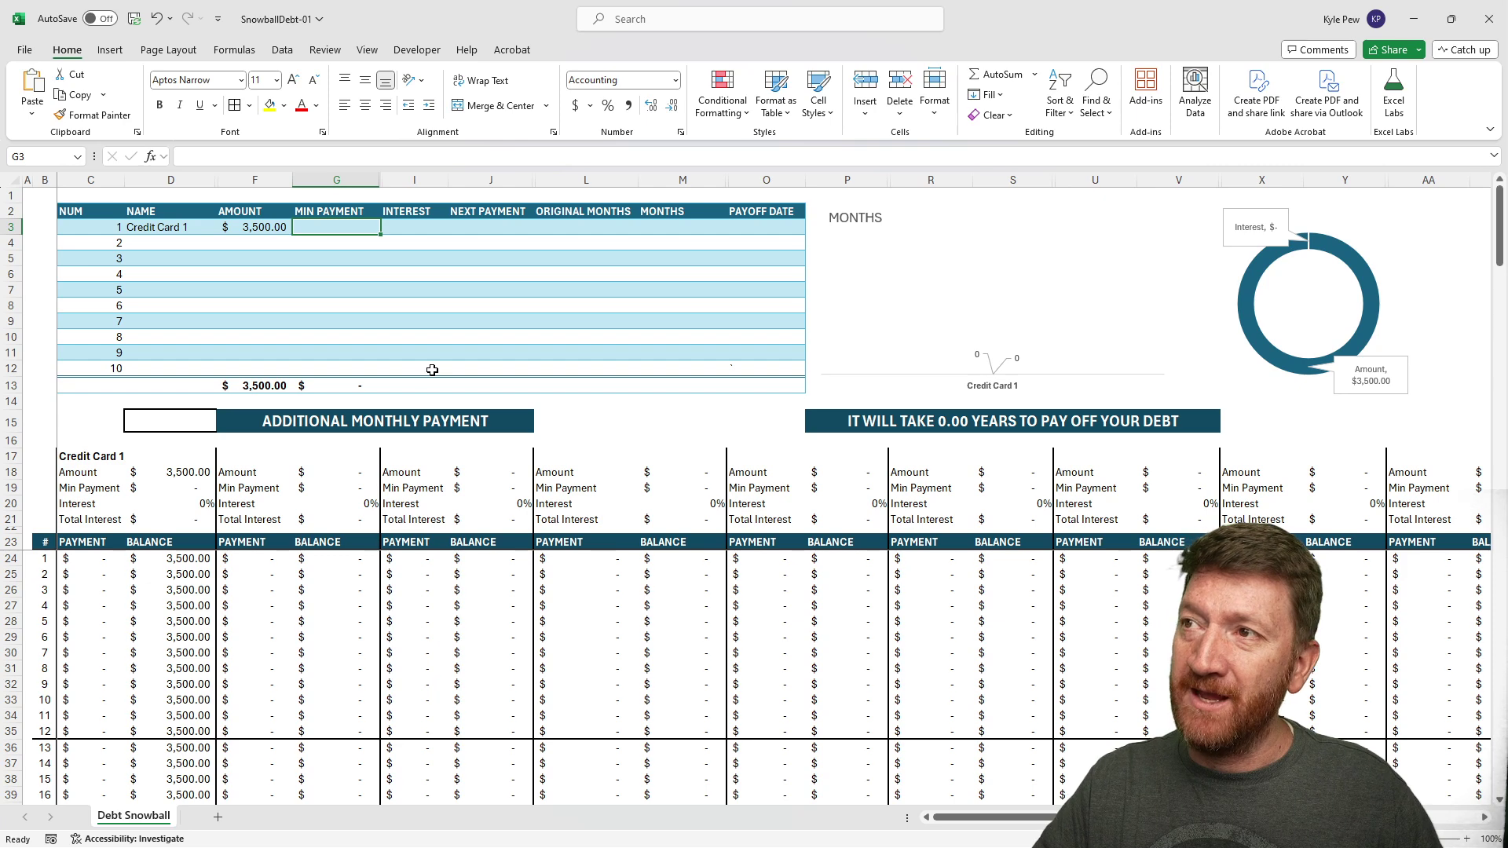
{"action": "type", "text": "12"}
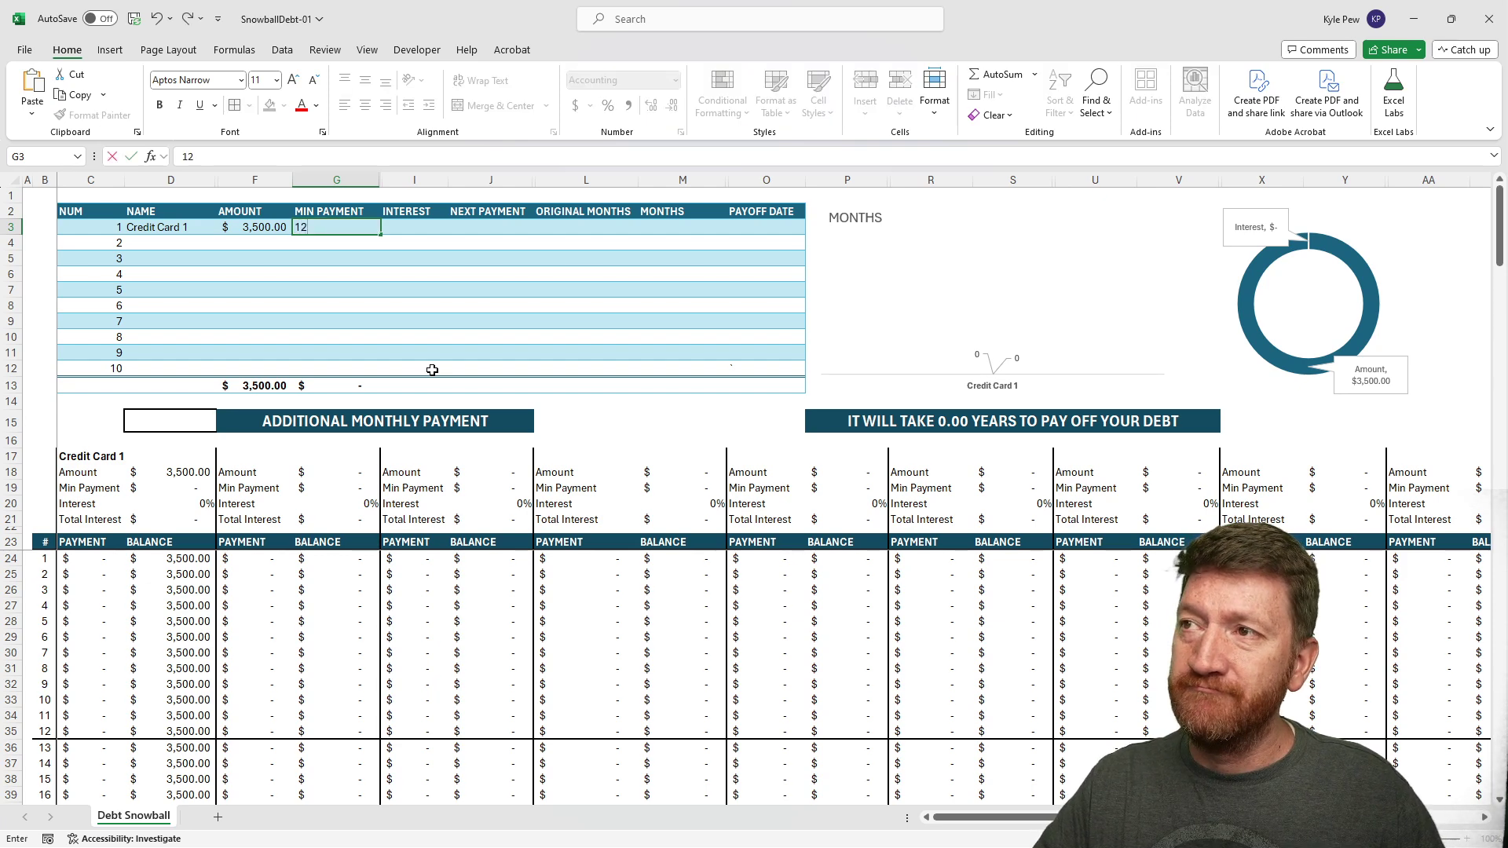
{"action": "type", "text": "5"}
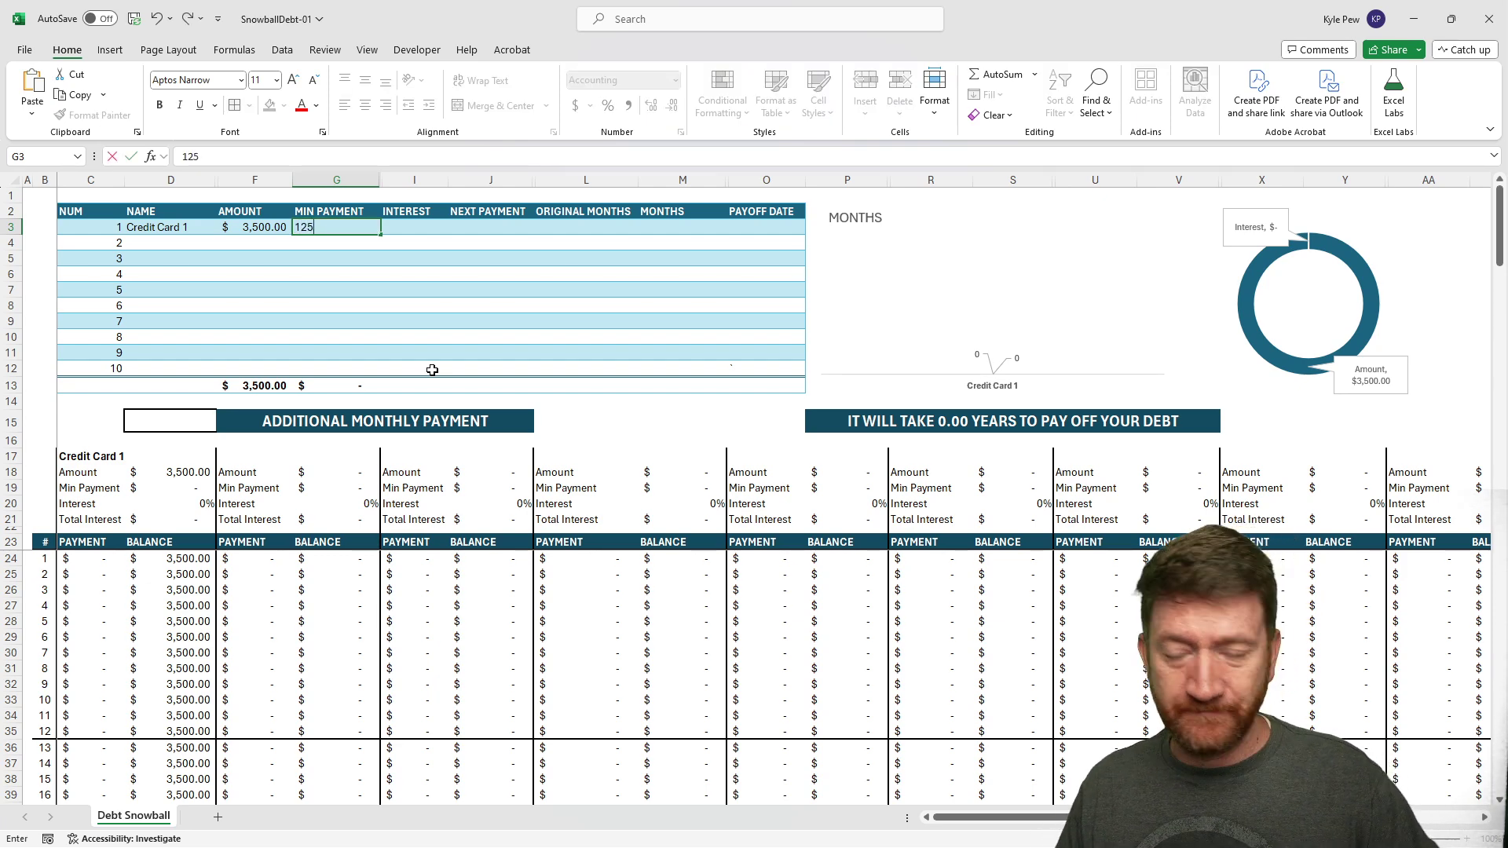
{"action": "key", "text": "Tab"}
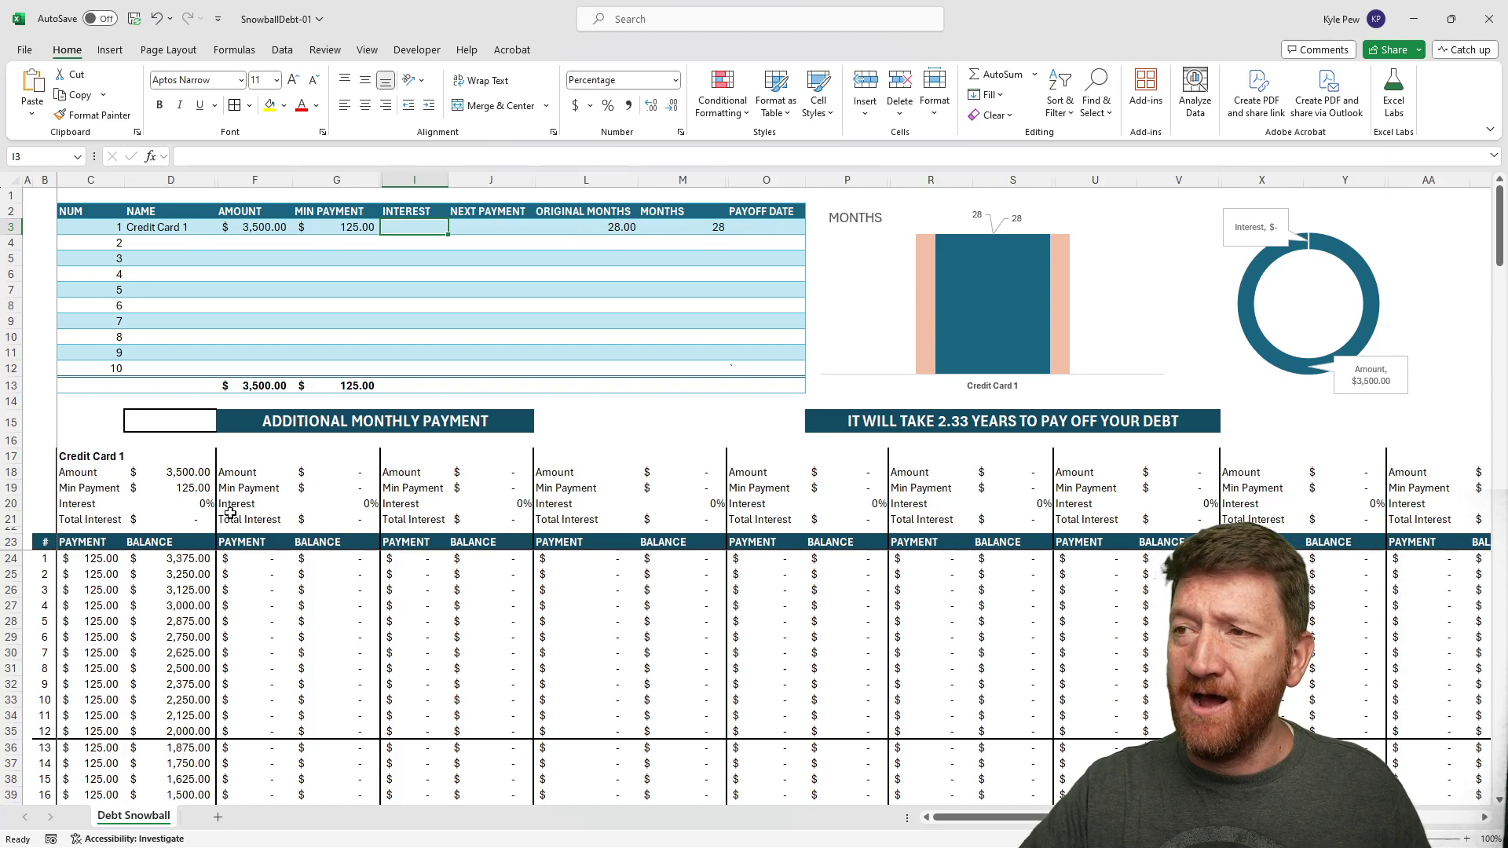
{"action": "scroll", "coordinate": [95, 571], "scroll_direction": "down", "scroll_amount": 4}
{"action": "scroll", "coordinate": [94, 570], "scroll_direction": "down", "scroll_amount": 2}
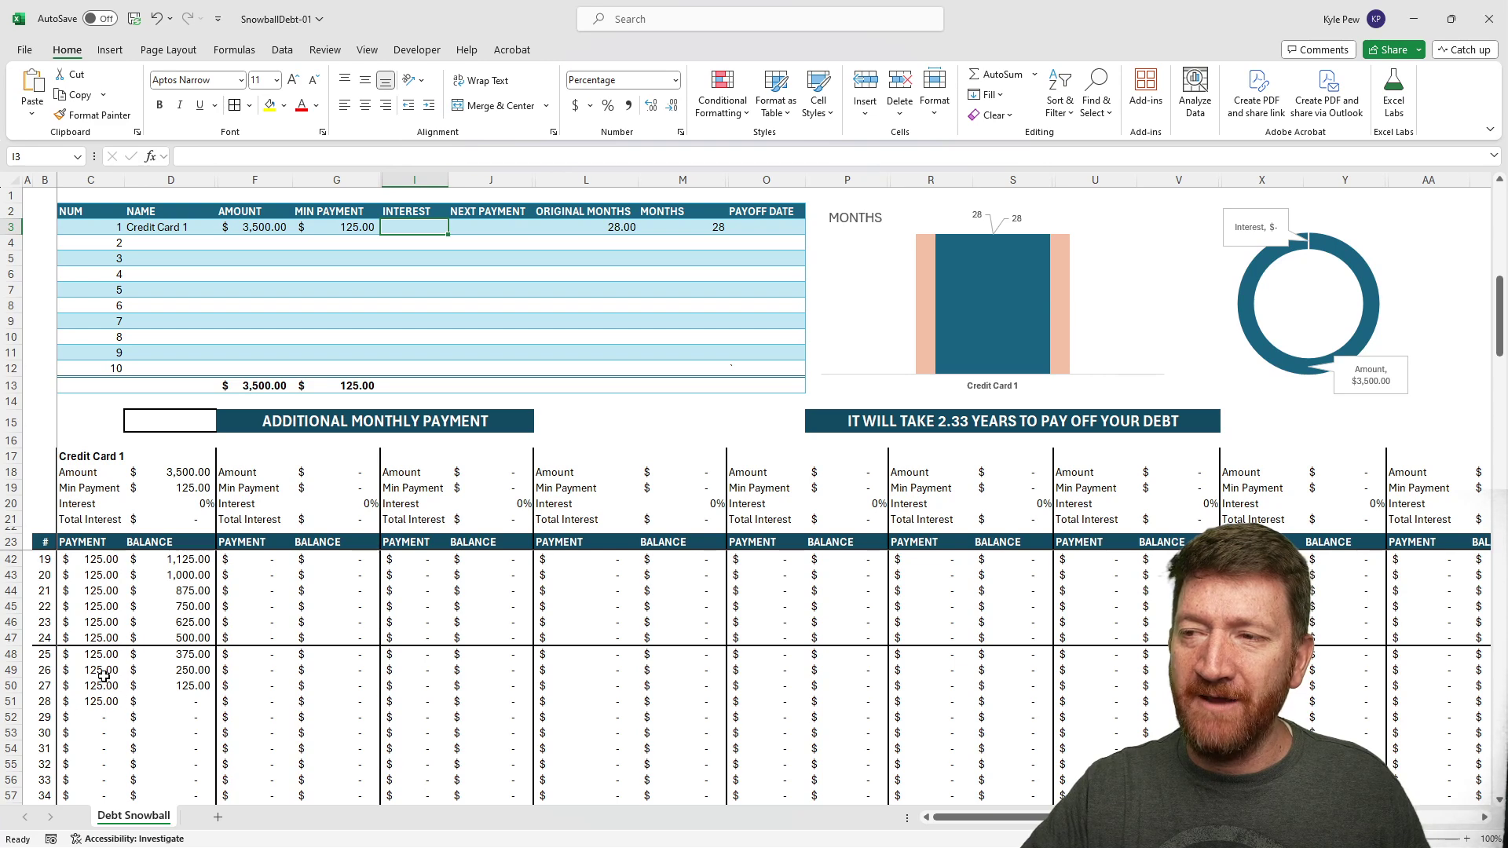
{"action": "scroll", "coordinate": [97, 692], "scroll_direction": "up", "scroll_amount": 3}
{"action": "scroll", "coordinate": [98, 692], "scroll_direction": "up", "scroll_amount": 3}
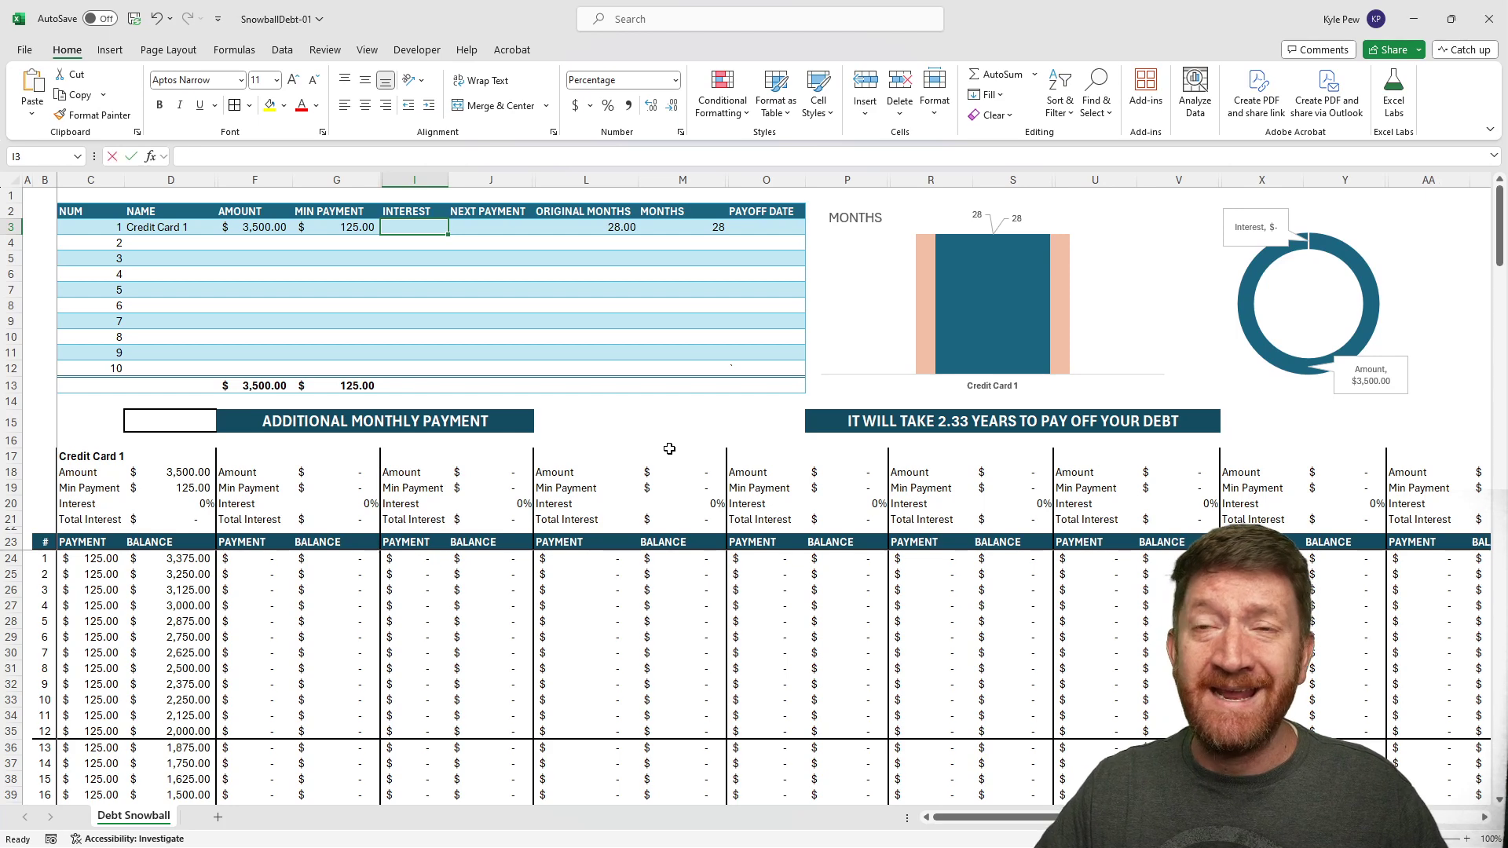
- Enter a 19% interest rate for Credit Card 1 in I3 and review the updated chart and schedule
{"action": "type", "text": "19%"}
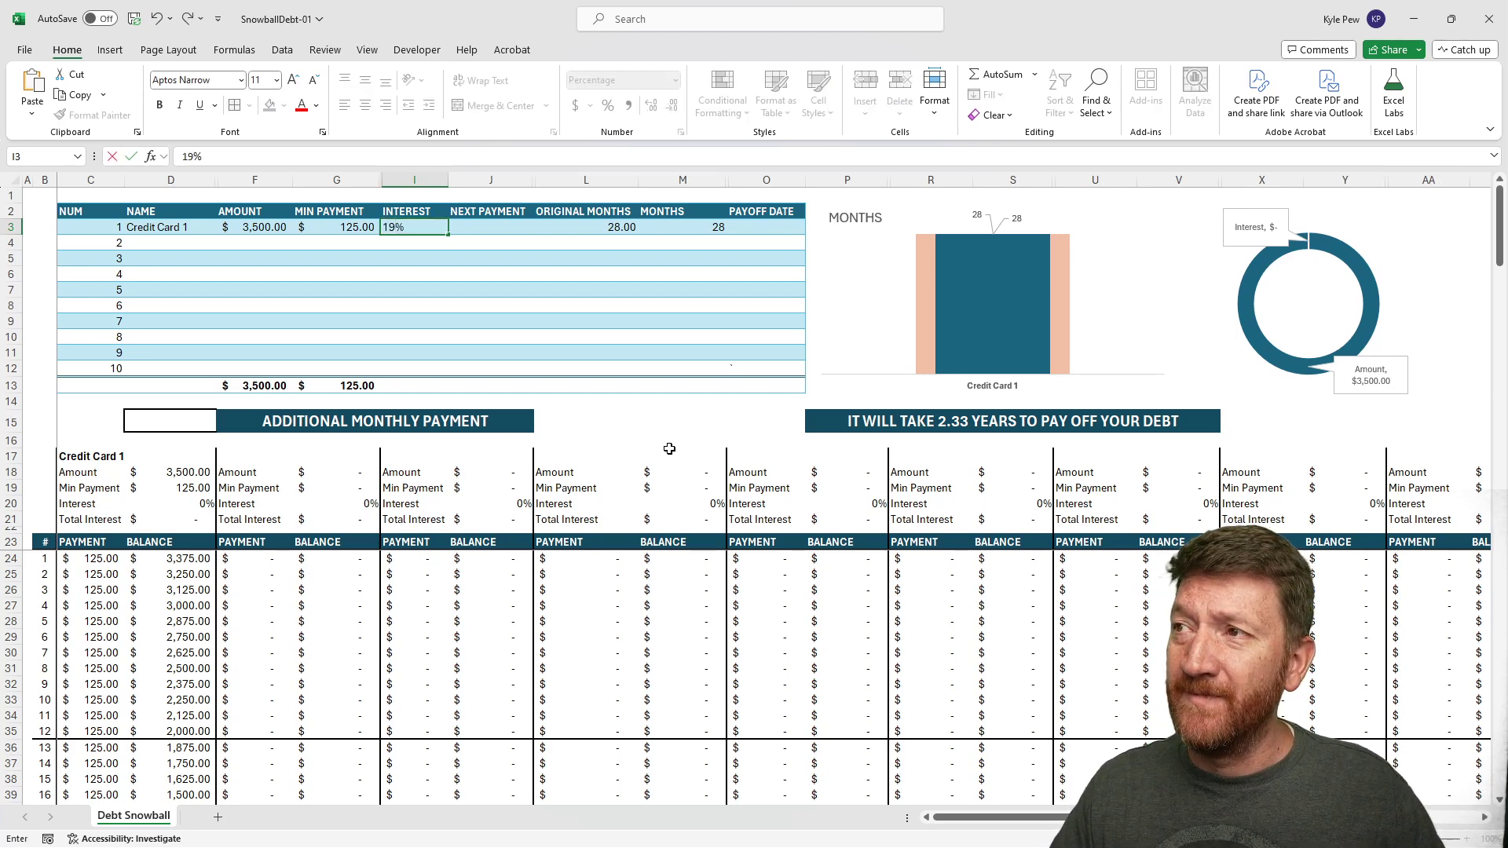
{"action": "key", "text": "Tab"}
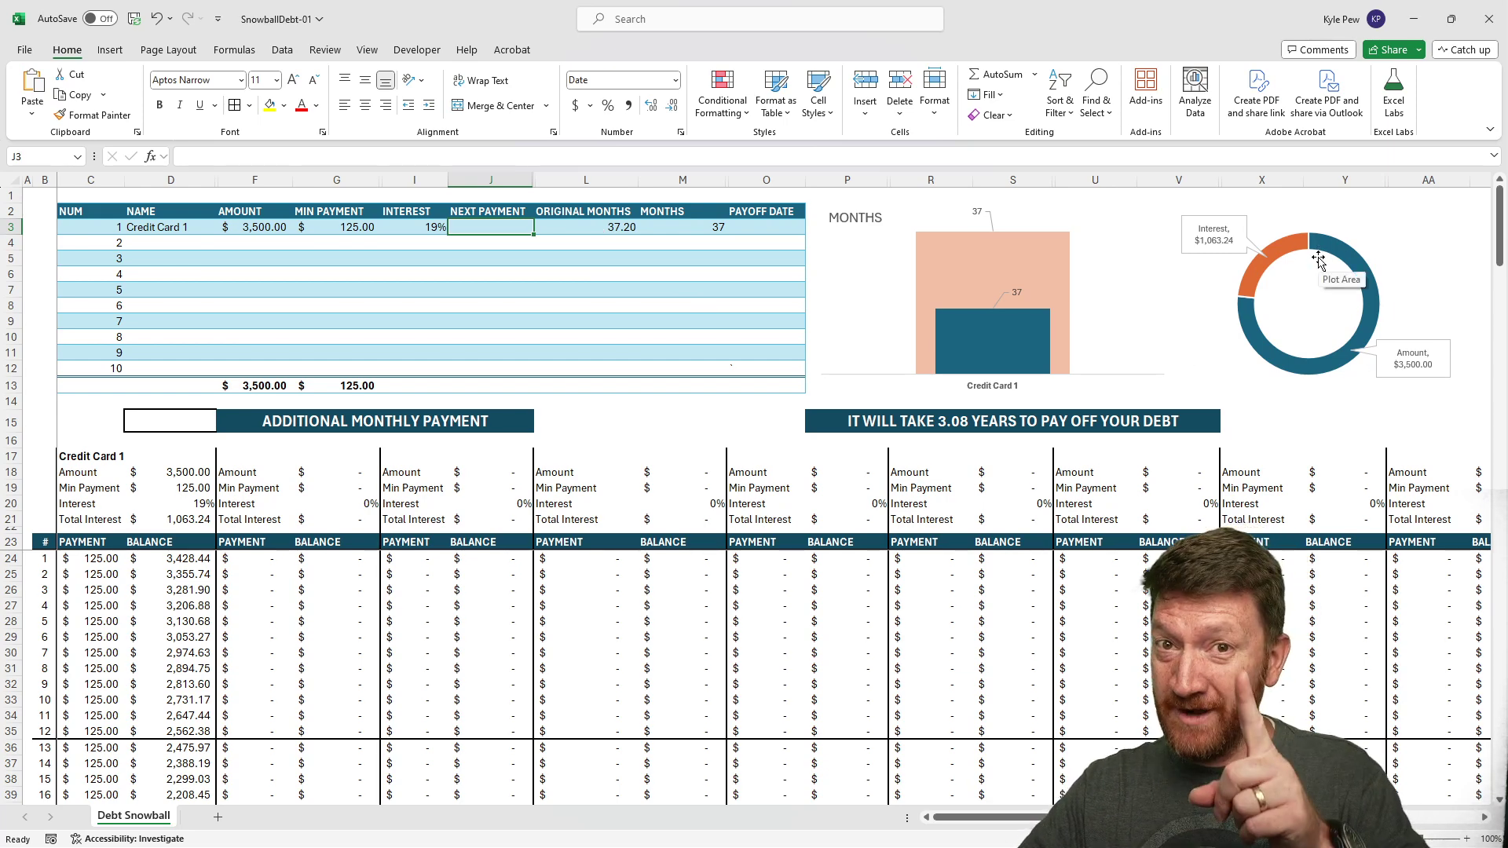
{"action": "mouse_move", "coordinate": [1243, 274]}
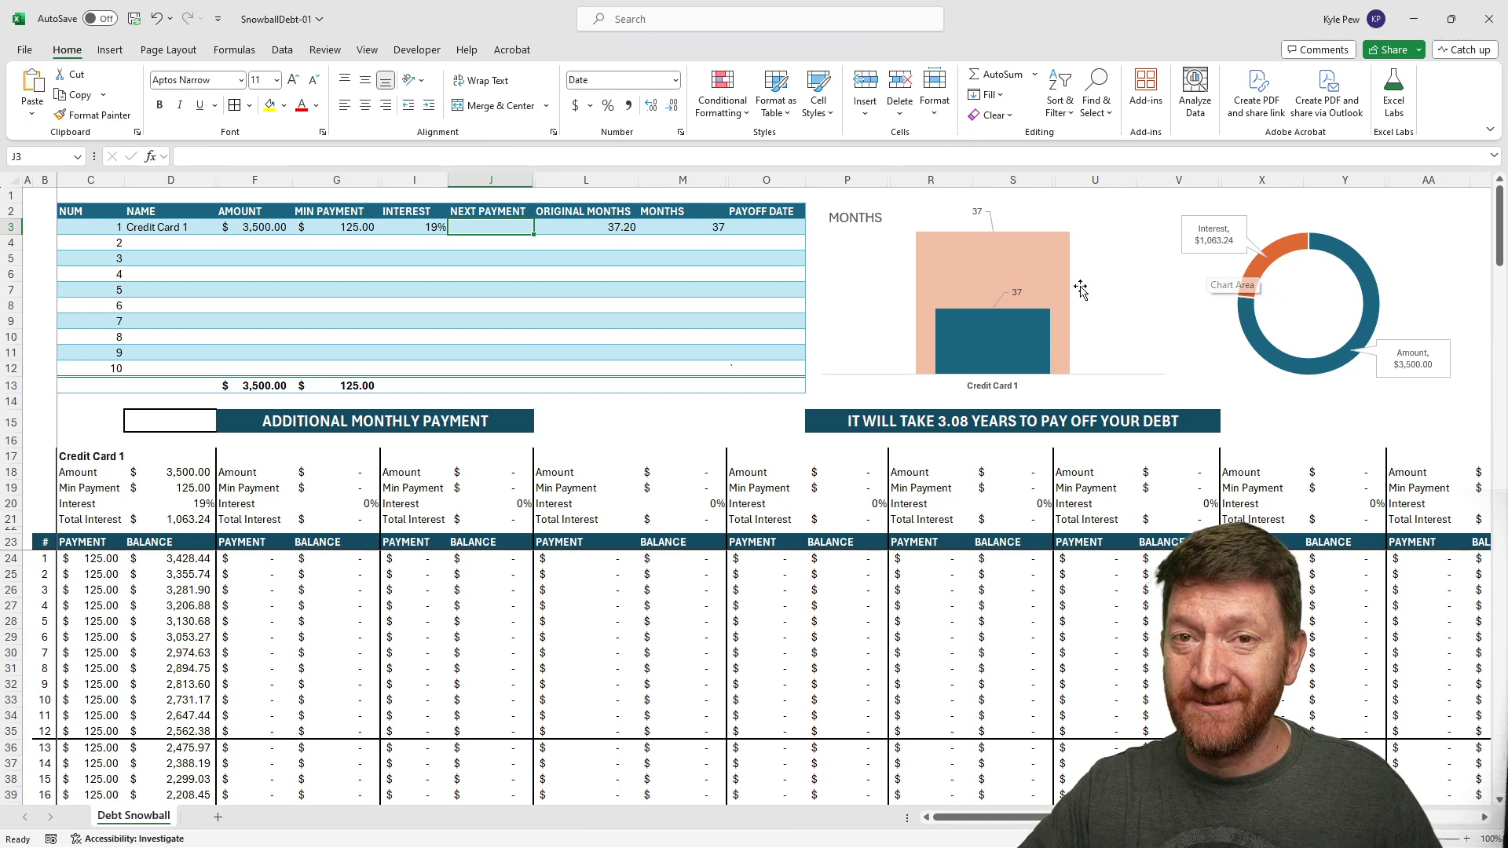
{"action": "scroll", "coordinate": [150, 618], "scroll_direction": "down", "scroll_amount": 5}
{"action": "scroll", "coordinate": [150, 618], "scroll_direction": "down", "scroll_amount": 5}
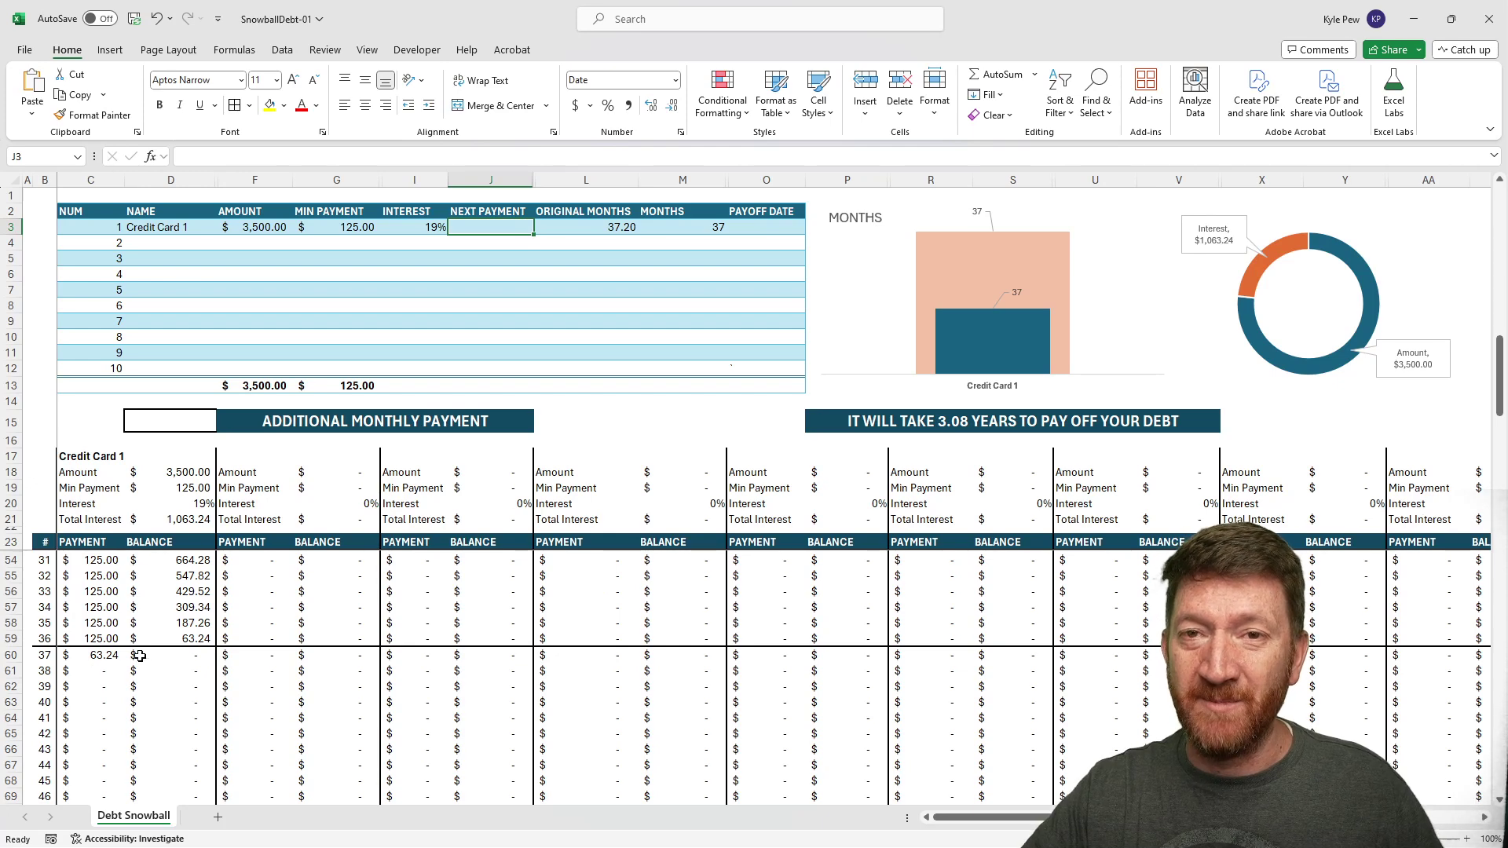
{"action": "scroll", "coordinate": [186, 655], "scroll_direction": "up", "scroll_amount": 9}
{"action": "scroll", "coordinate": [186, 655], "scroll_direction": "up", "scroll_amount": 1}
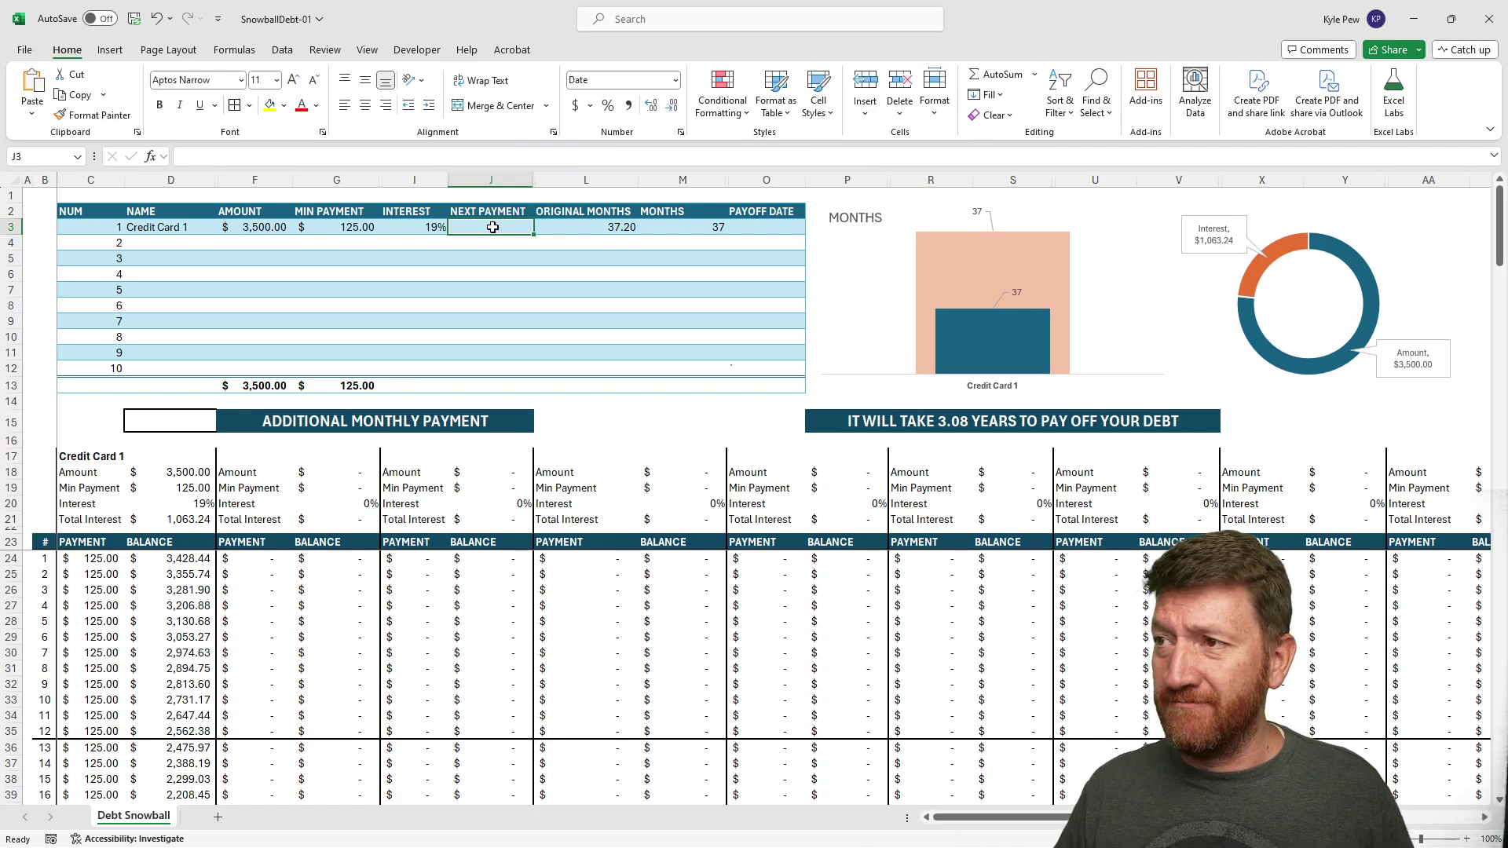
- Enter 10/9/2023 as Credit Card 1's next payment date and inspect O3's EDATE payoff formula
{"action": "type", "text": "10/9"}
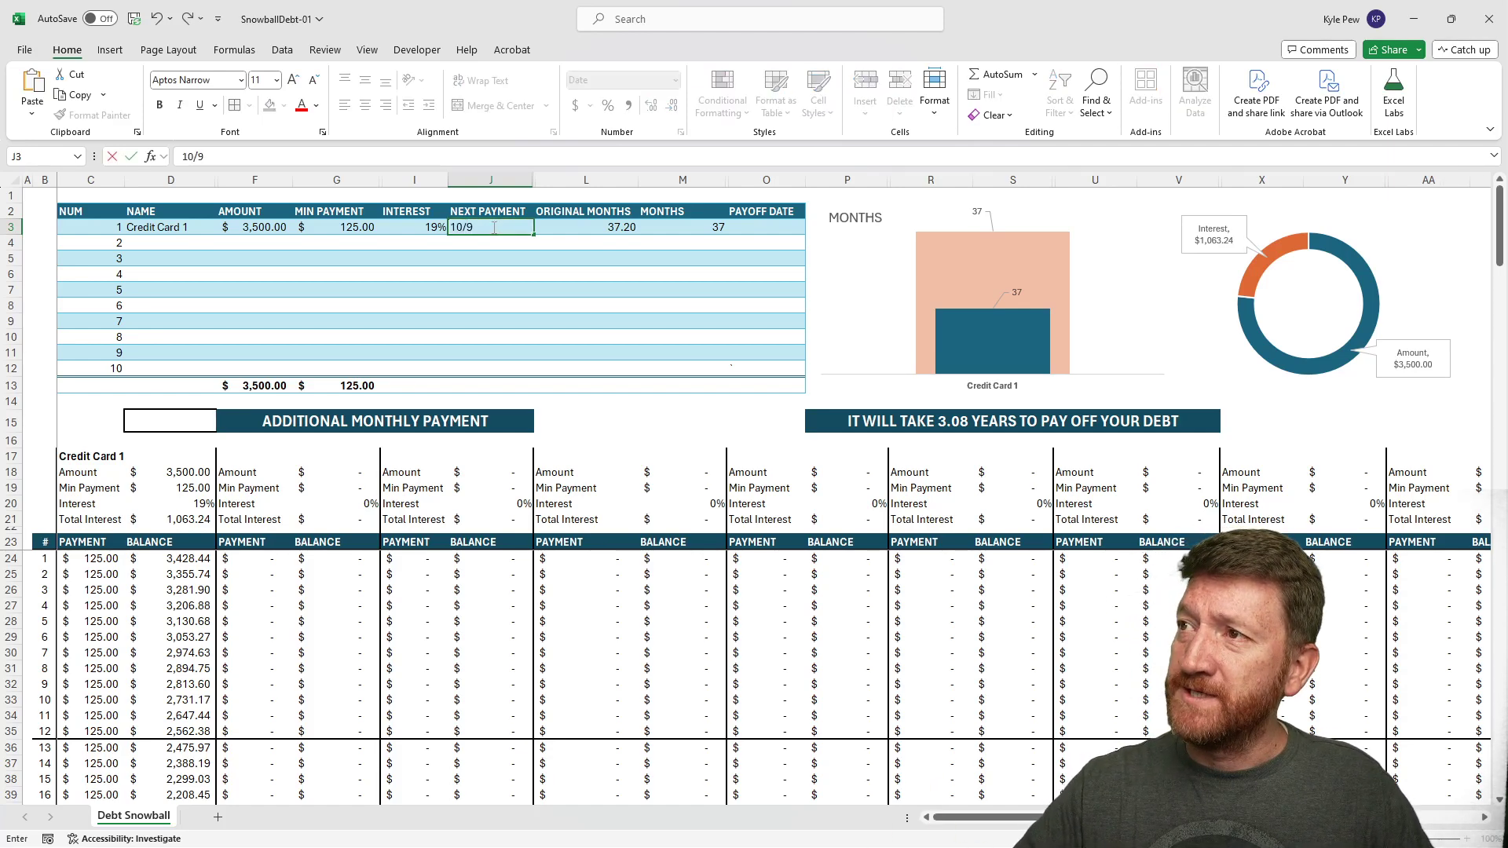
{"action": "type", "text": "/2023"}
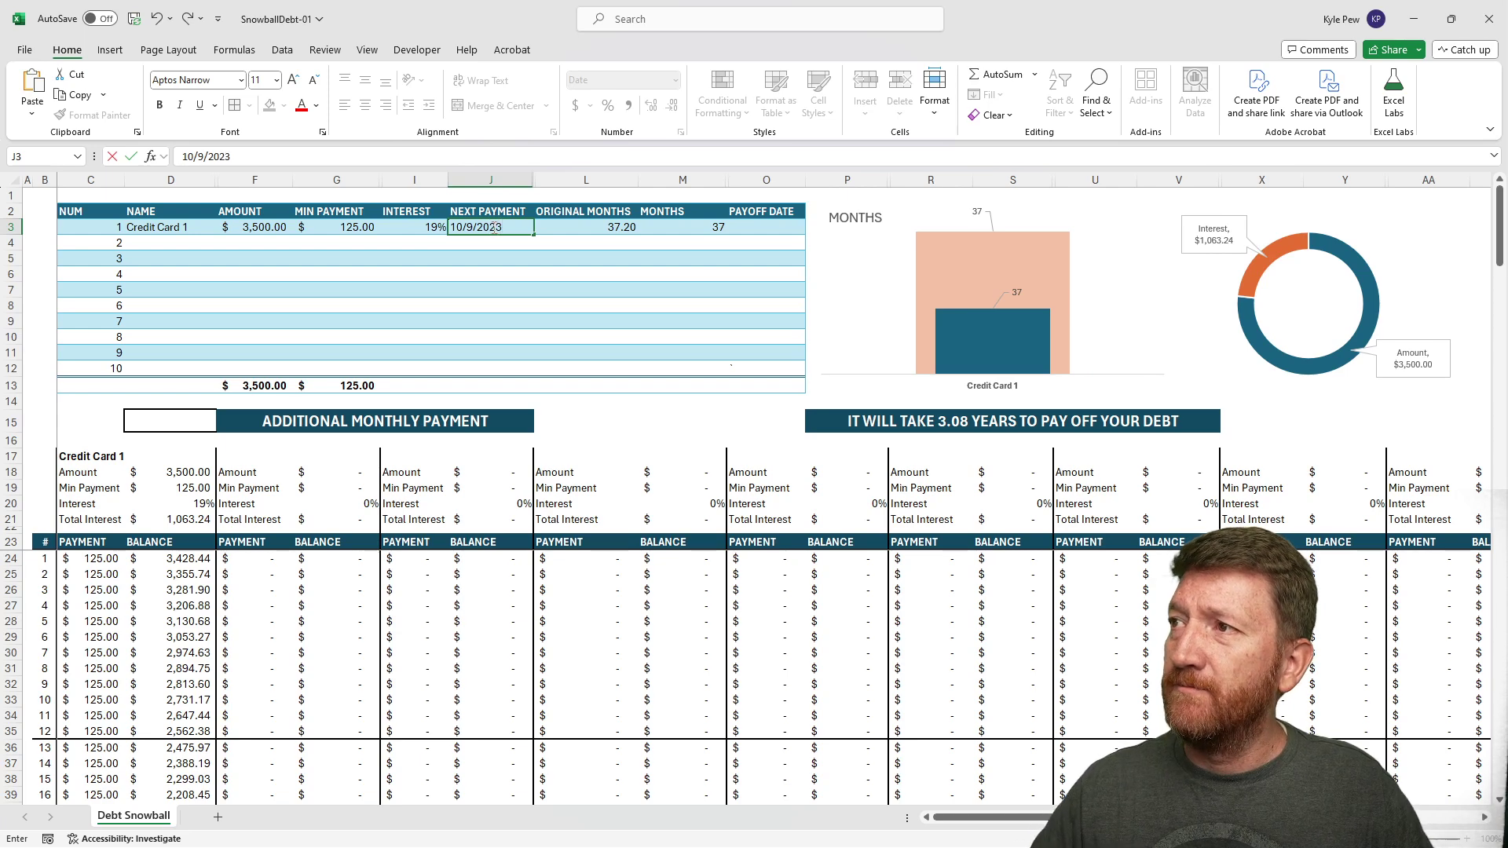
{"action": "key", "text": "Tab"}
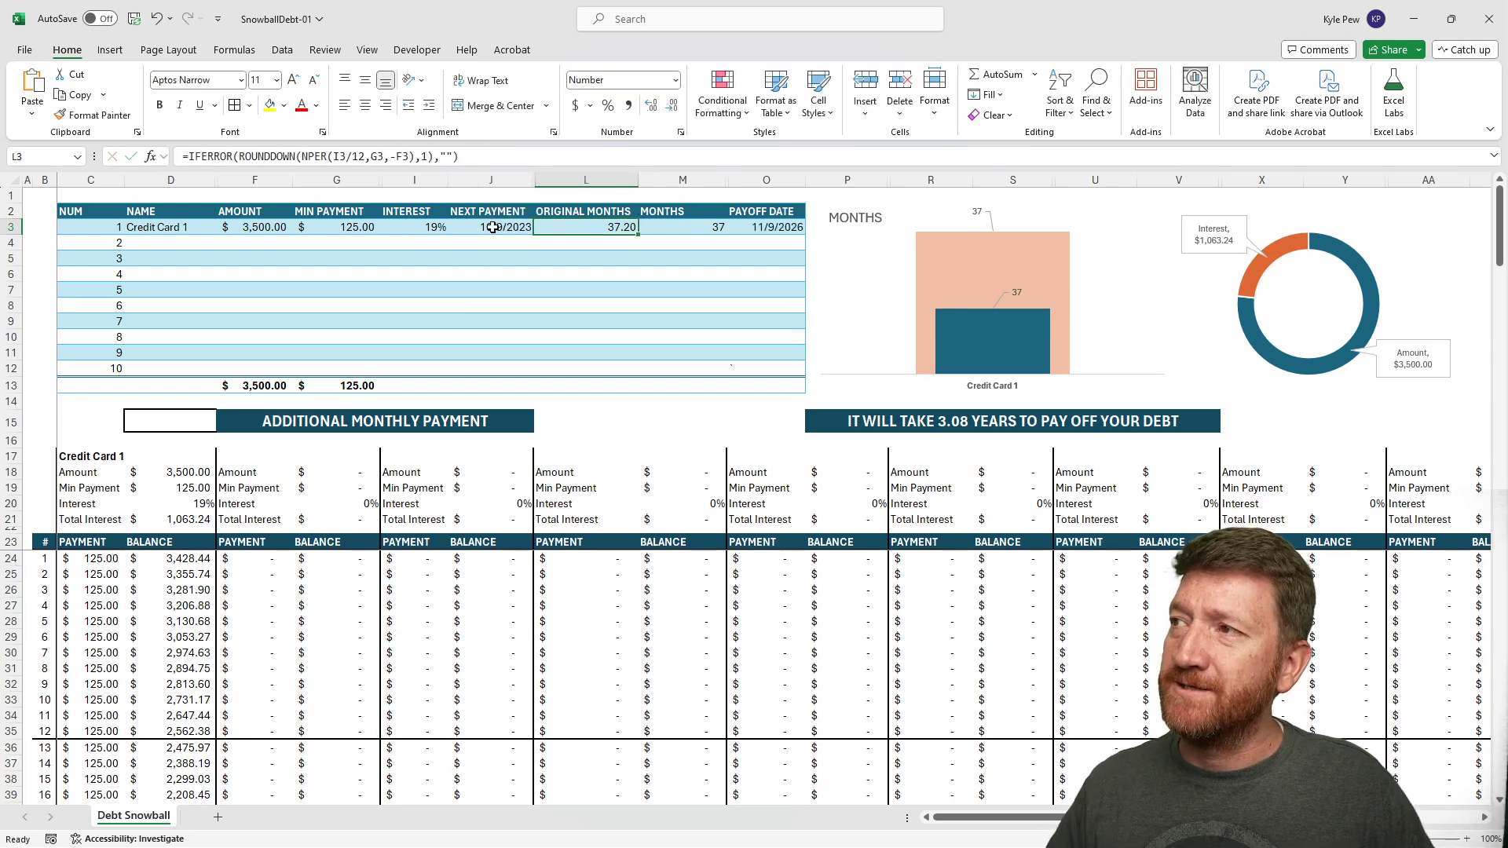
{"action": "left_click", "coordinate": [778, 228]}
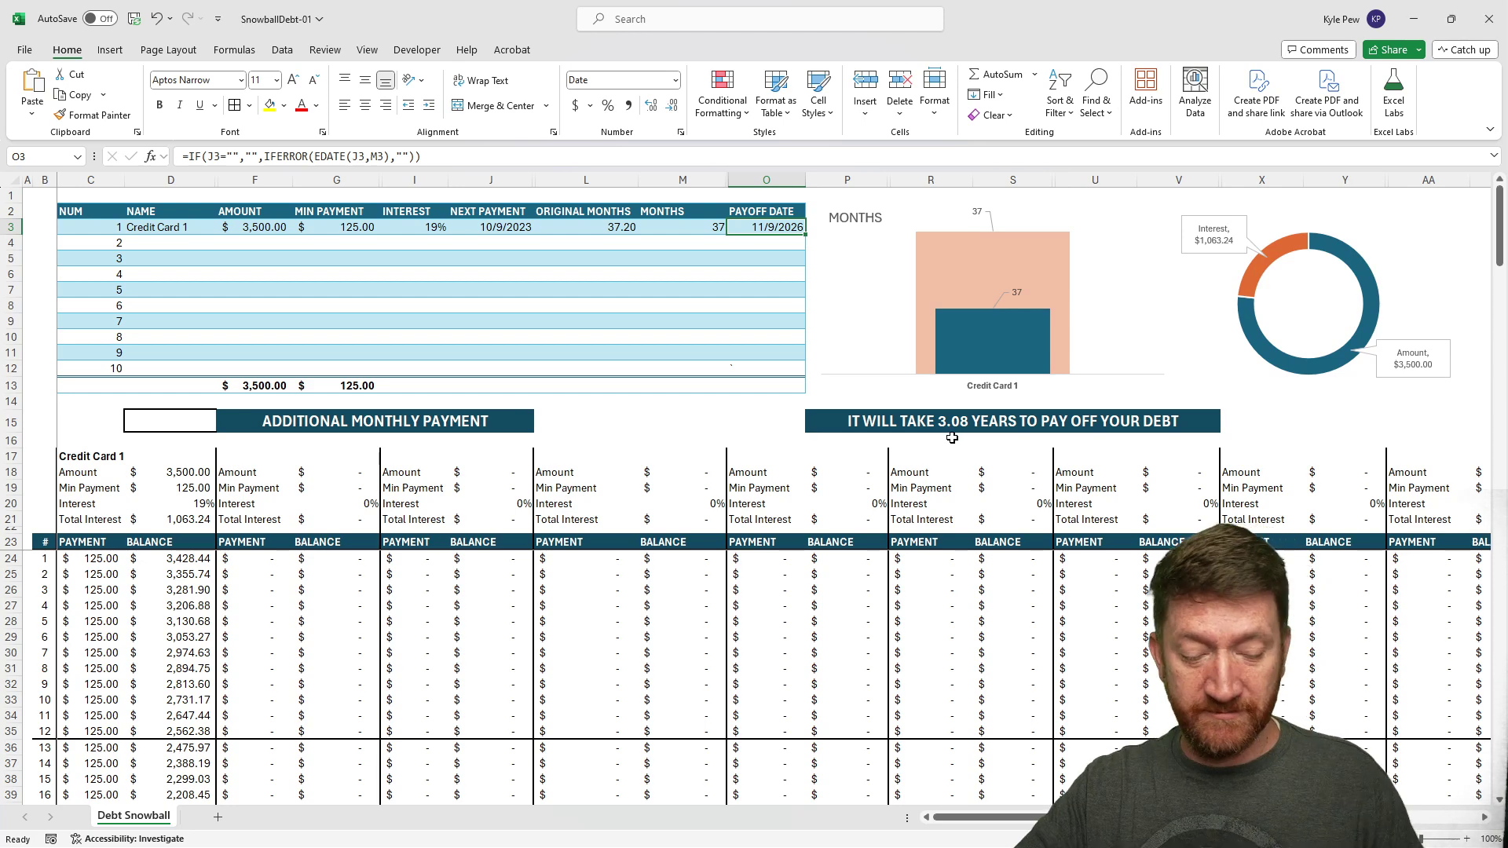
{"action": "left_click_drag", "start_coordinate": [956, 438], "coordinate": [956, 542]}
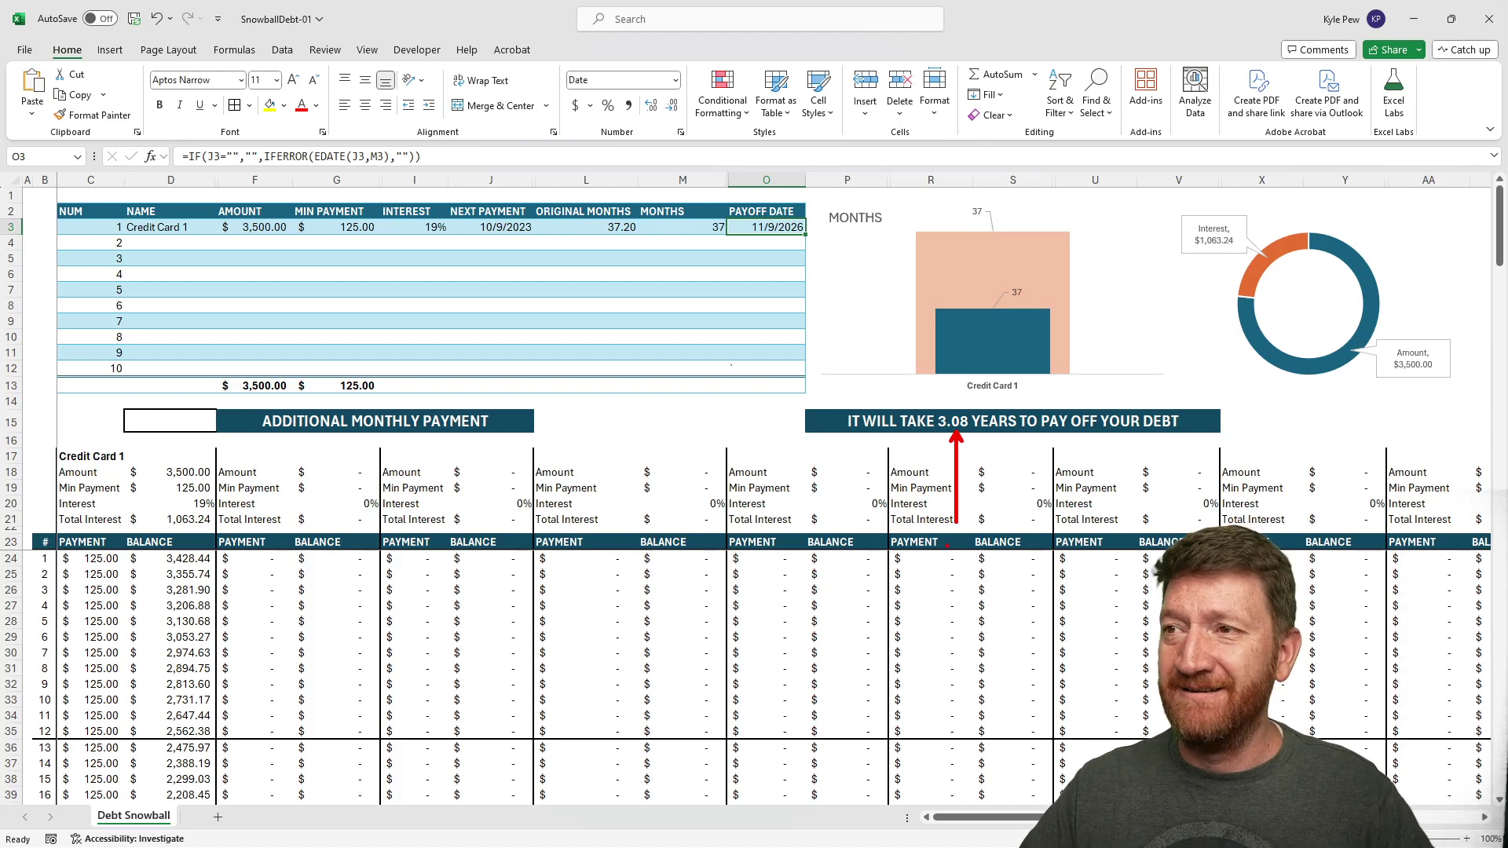
{"action": "key", "text": "Escape"}
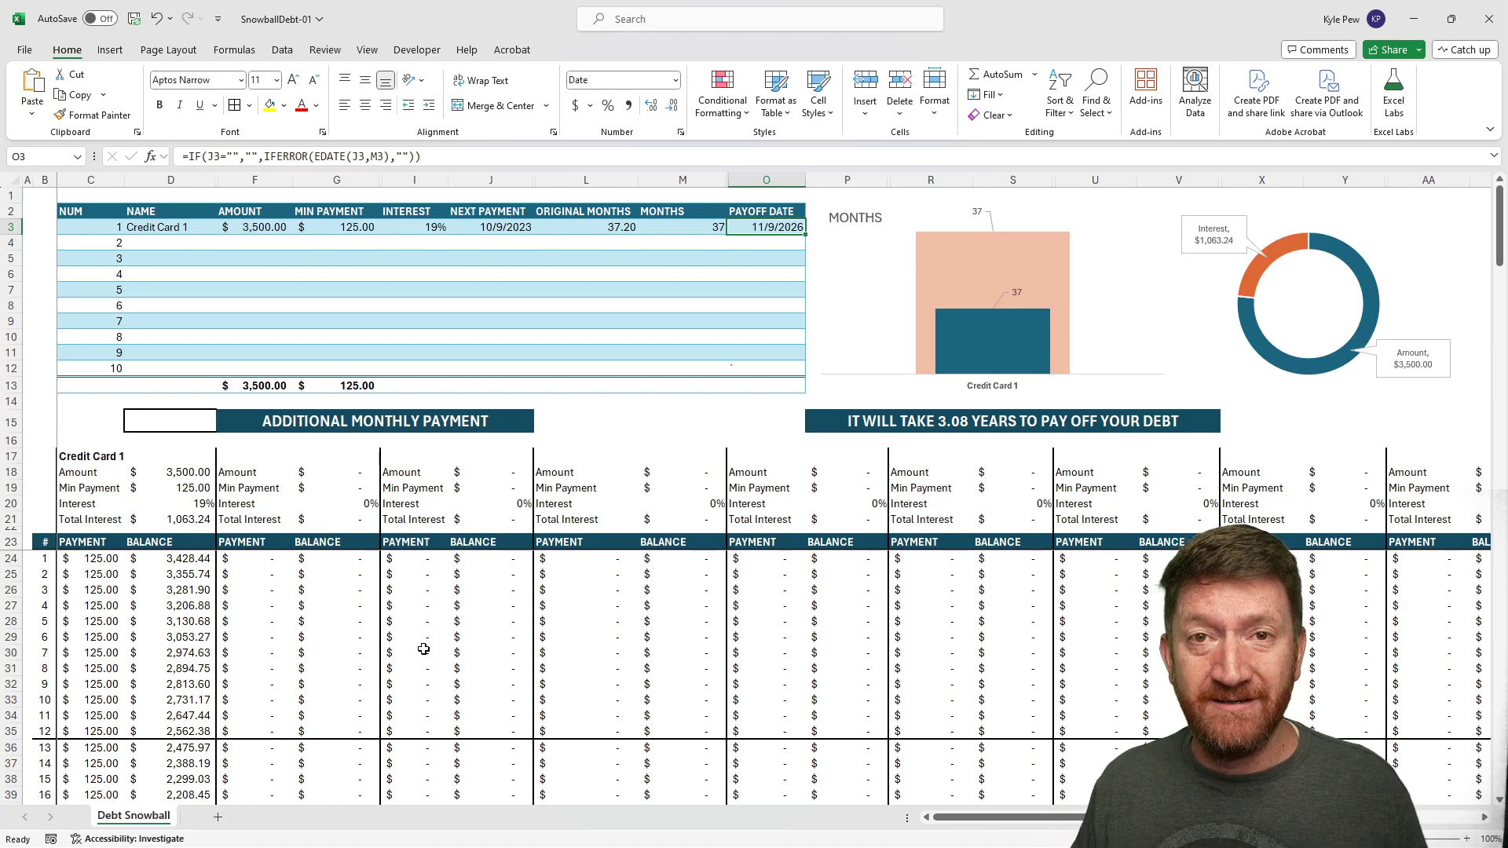
{"action": "left_click", "coordinate": [329, 230]}
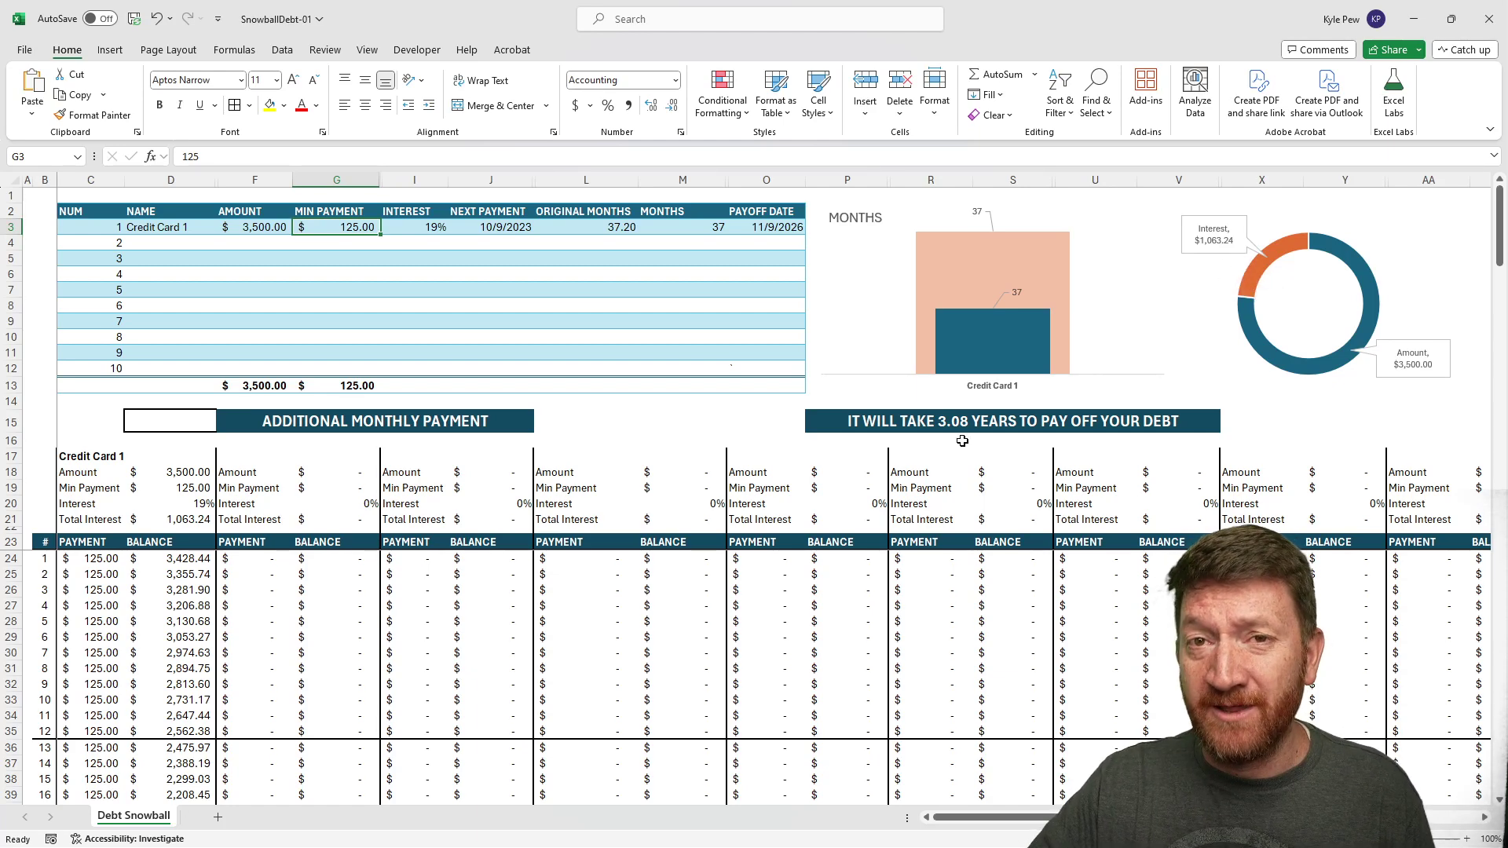
- Enter $100 as the additional monthly payment in D15 and review the recalculated results
{"action": "left_click", "coordinate": [155, 421]}
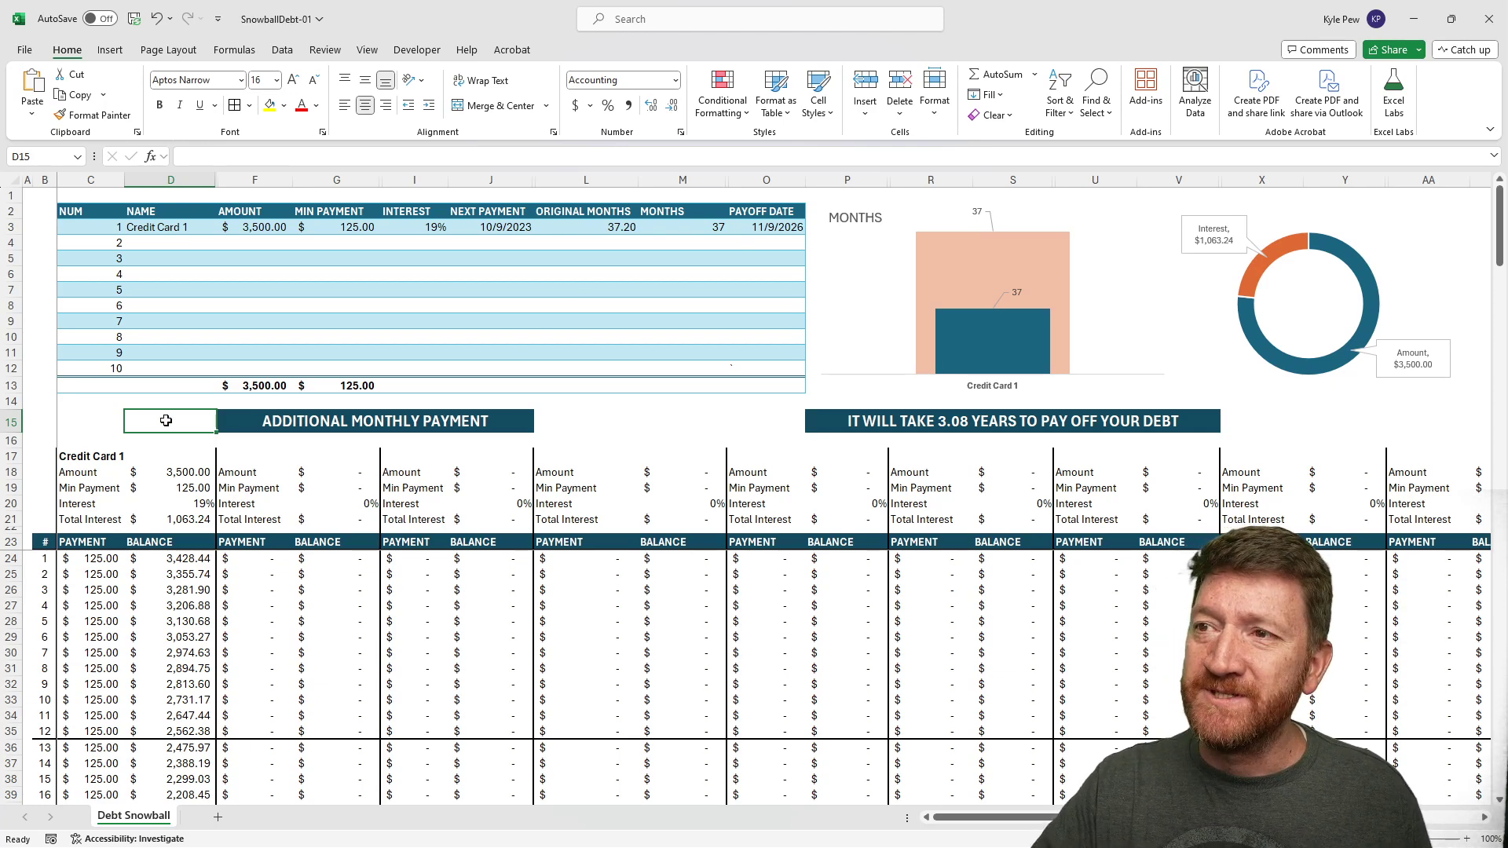
{"action": "type", "text": "100"}
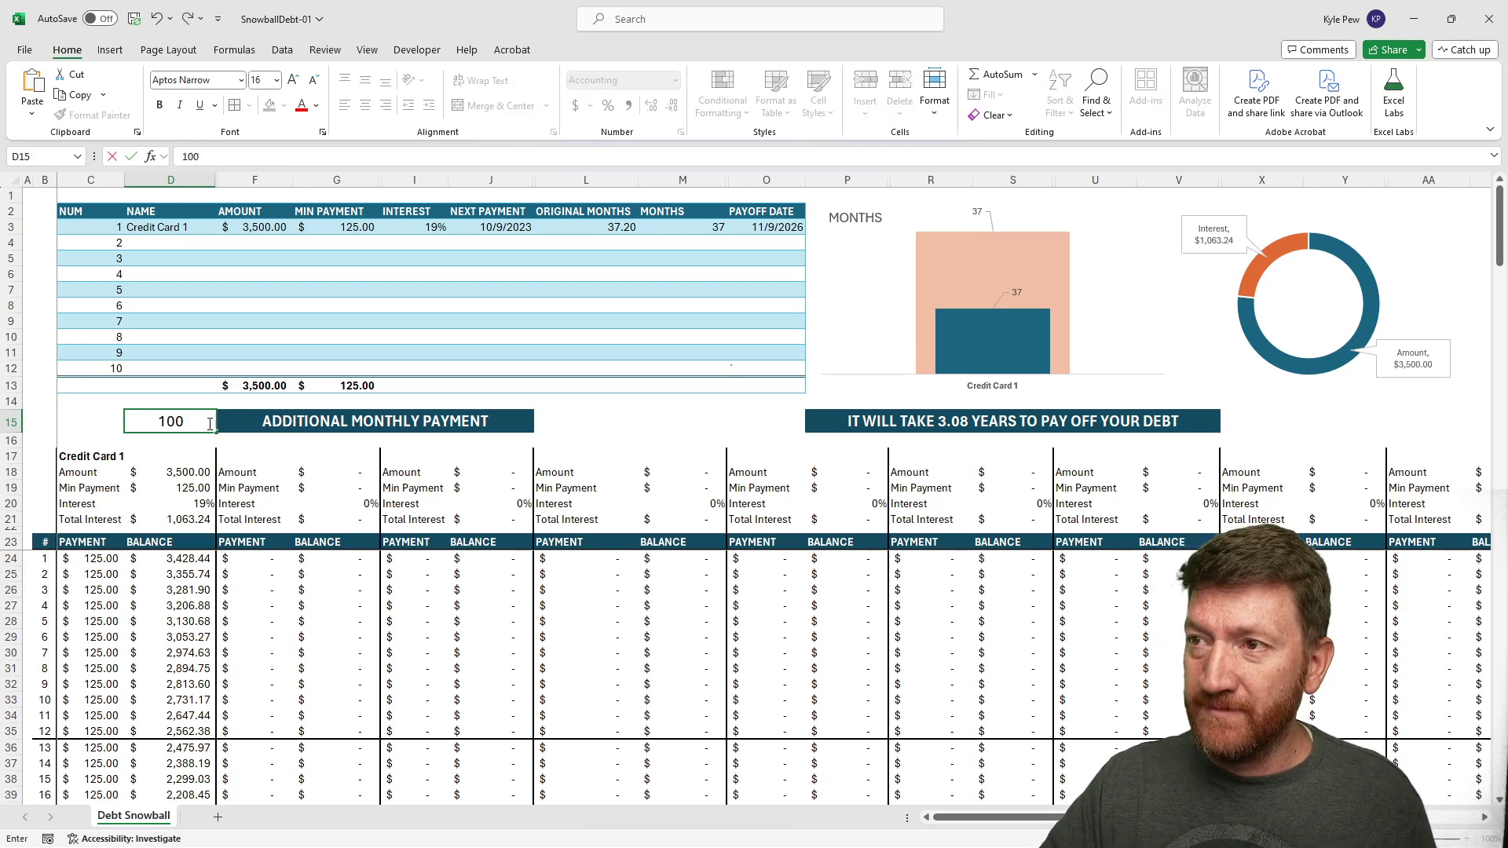
{"action": "key", "text": "Return"}
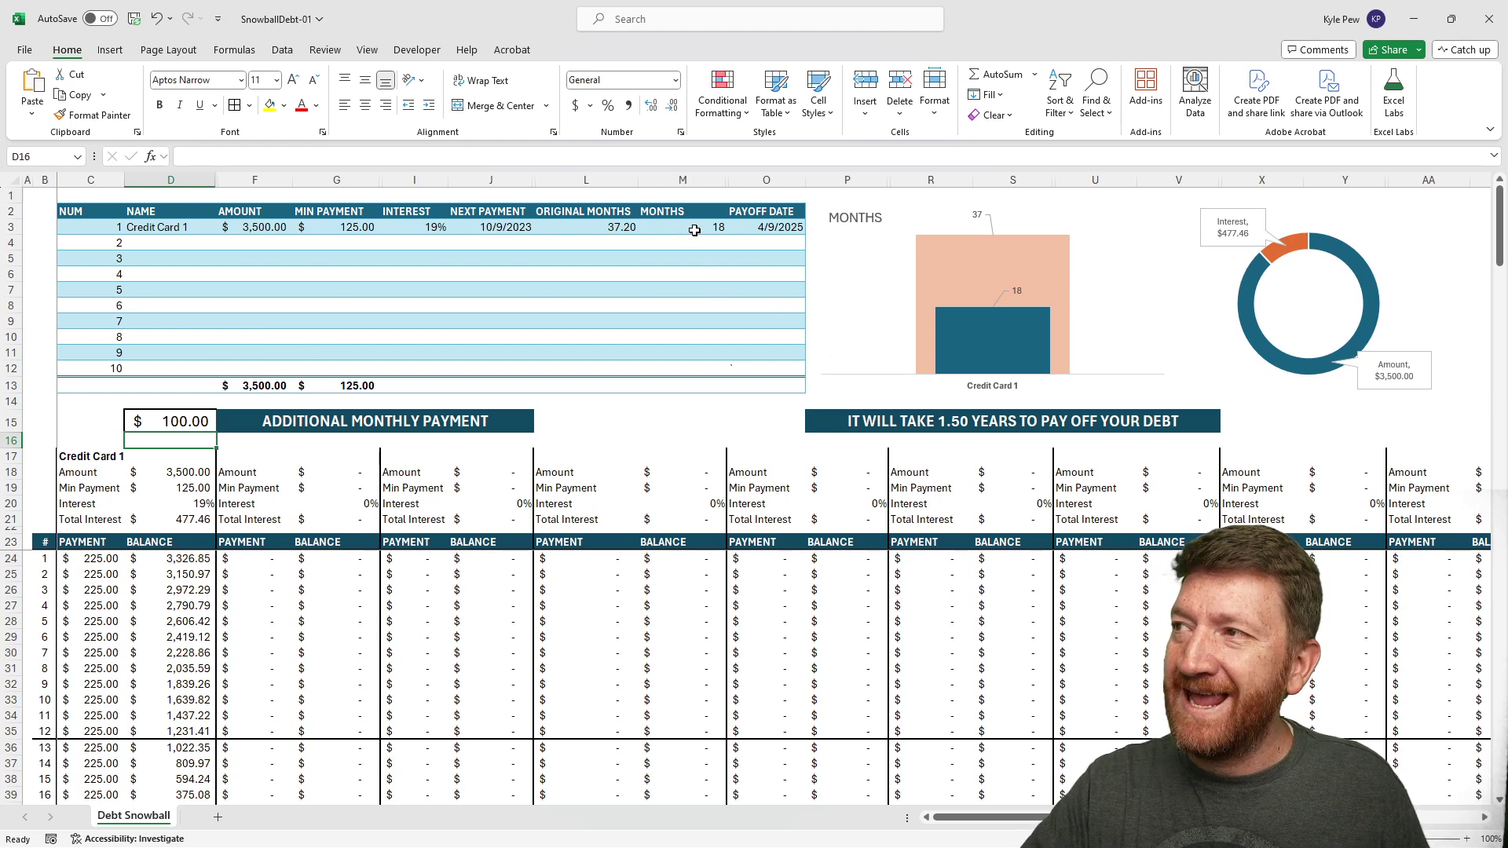
{"action": "left_click_drag", "start_coordinate": [714, 239], "coordinate": [713, 312]}
{"action": "left_click_drag", "start_coordinate": [617, 237], "coordinate": [628, 345]}
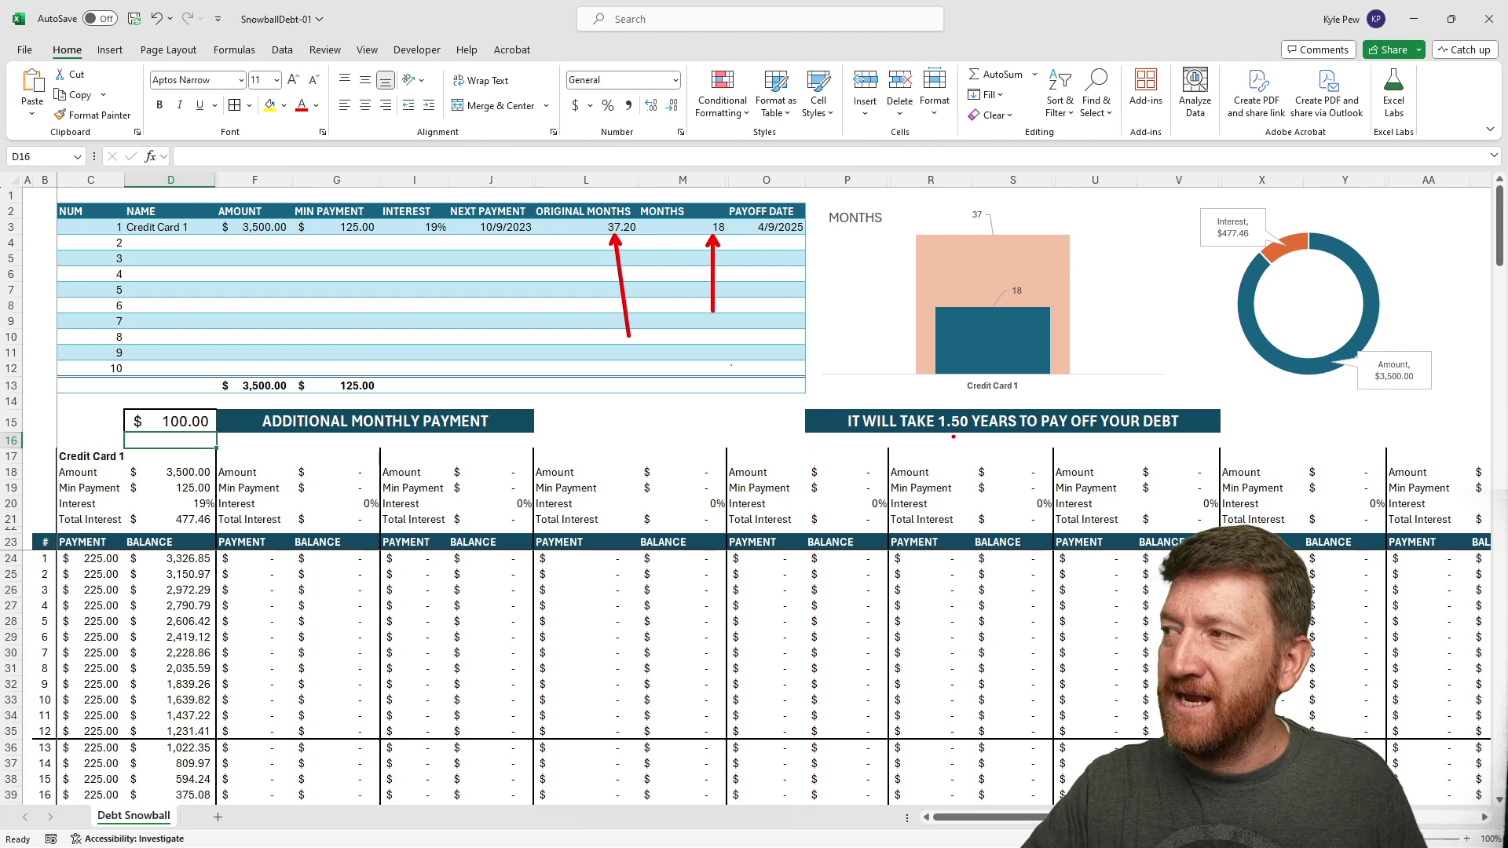
{"action": "left_click_drag", "start_coordinate": [952, 439], "coordinate": [948, 512]}
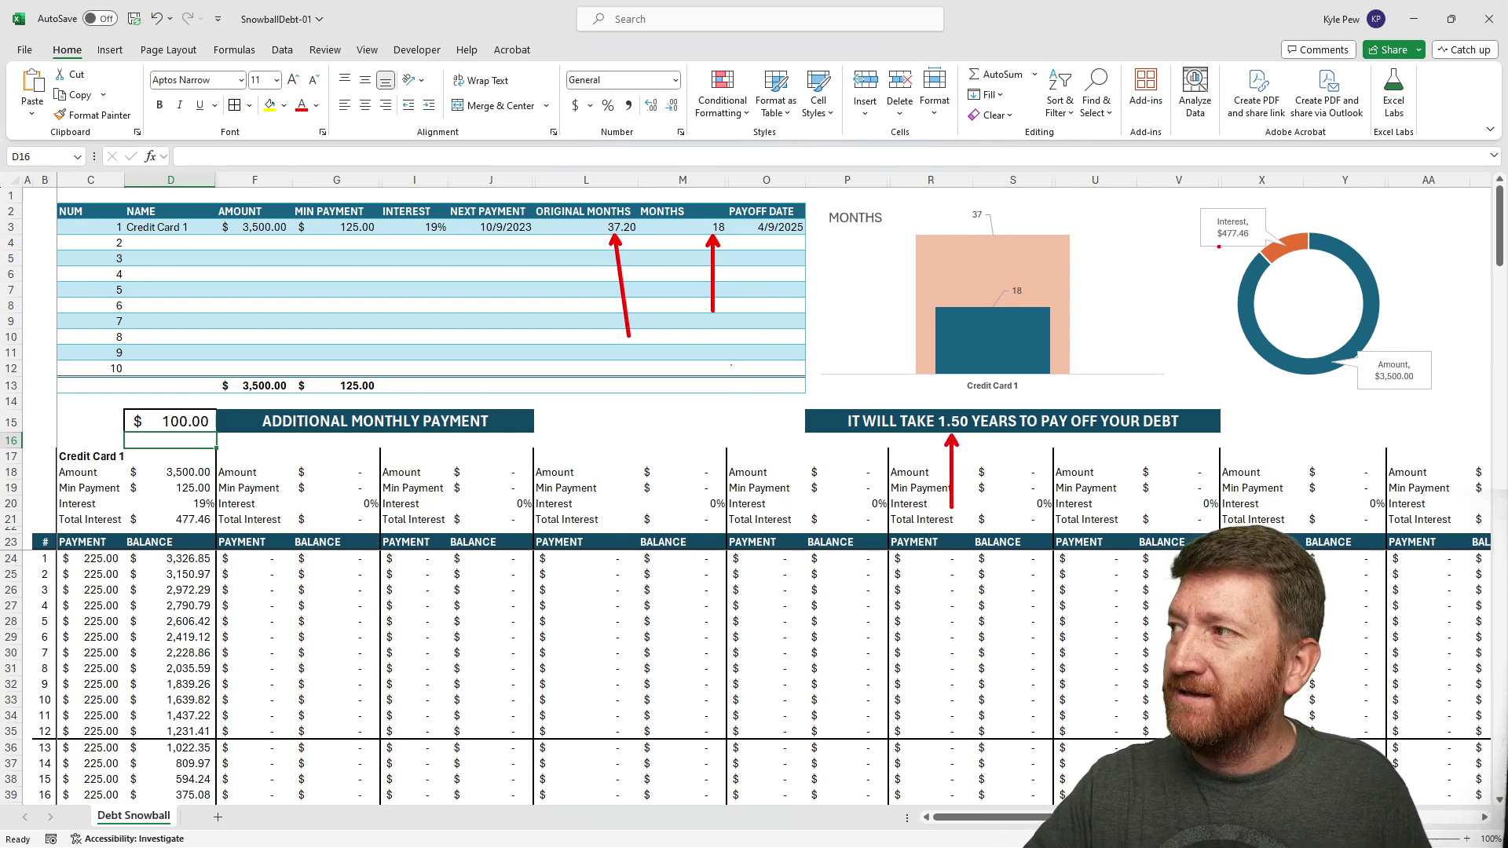
{"action": "left_click_drag", "start_coordinate": [1219, 244], "coordinate": [1191, 346]}
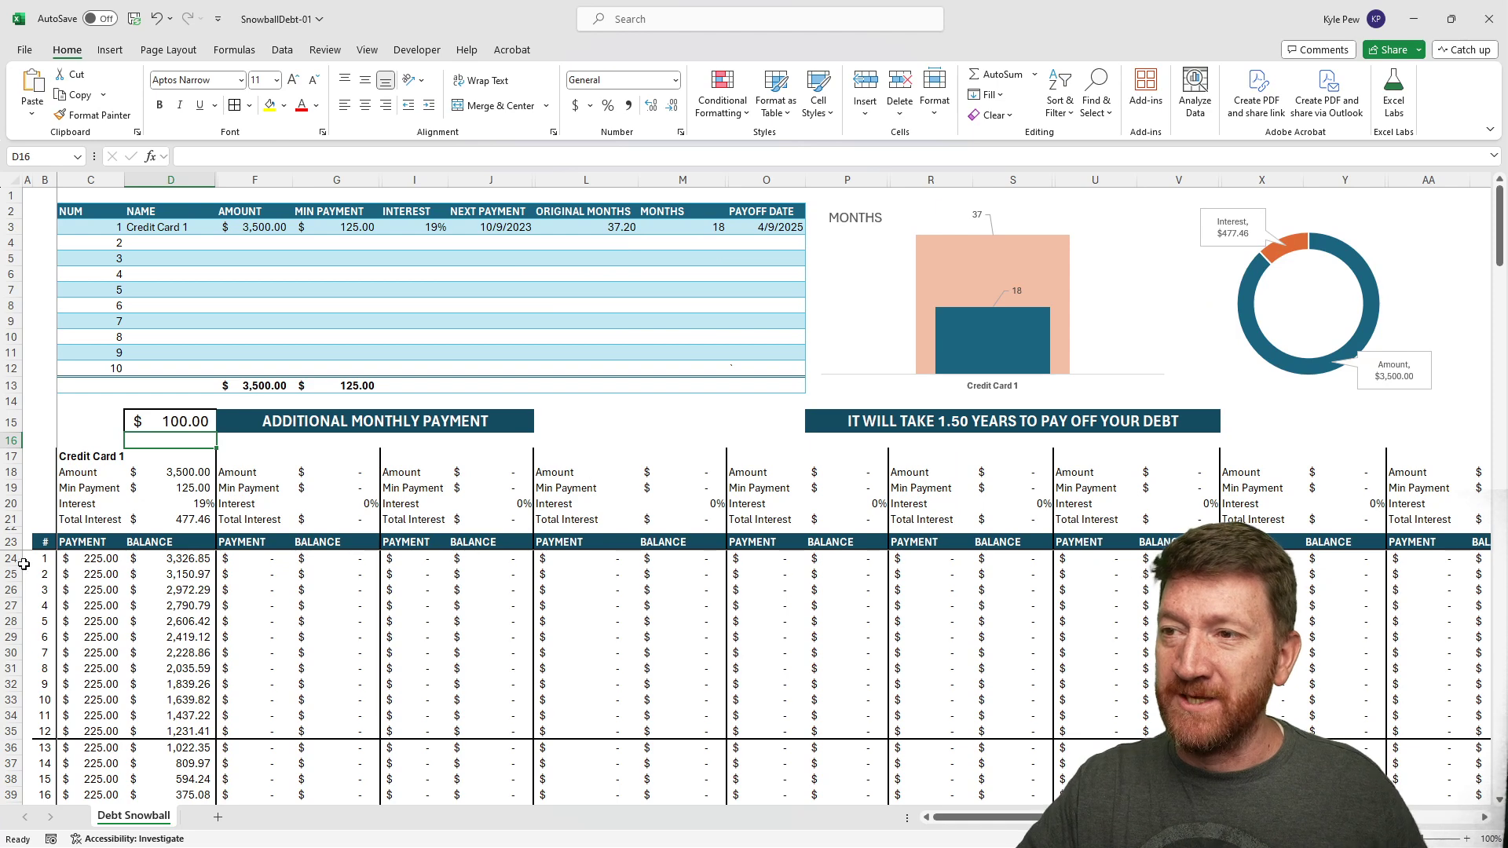
- Change the additional monthly payment in D15 from $100 to $50
{"action": "scroll", "coordinate": [115, 588], "scroll_direction": "down", "scroll_amount": 2}
{"action": "scroll", "coordinate": [116, 588], "scroll_direction": "up", "scroll_amount": 2}
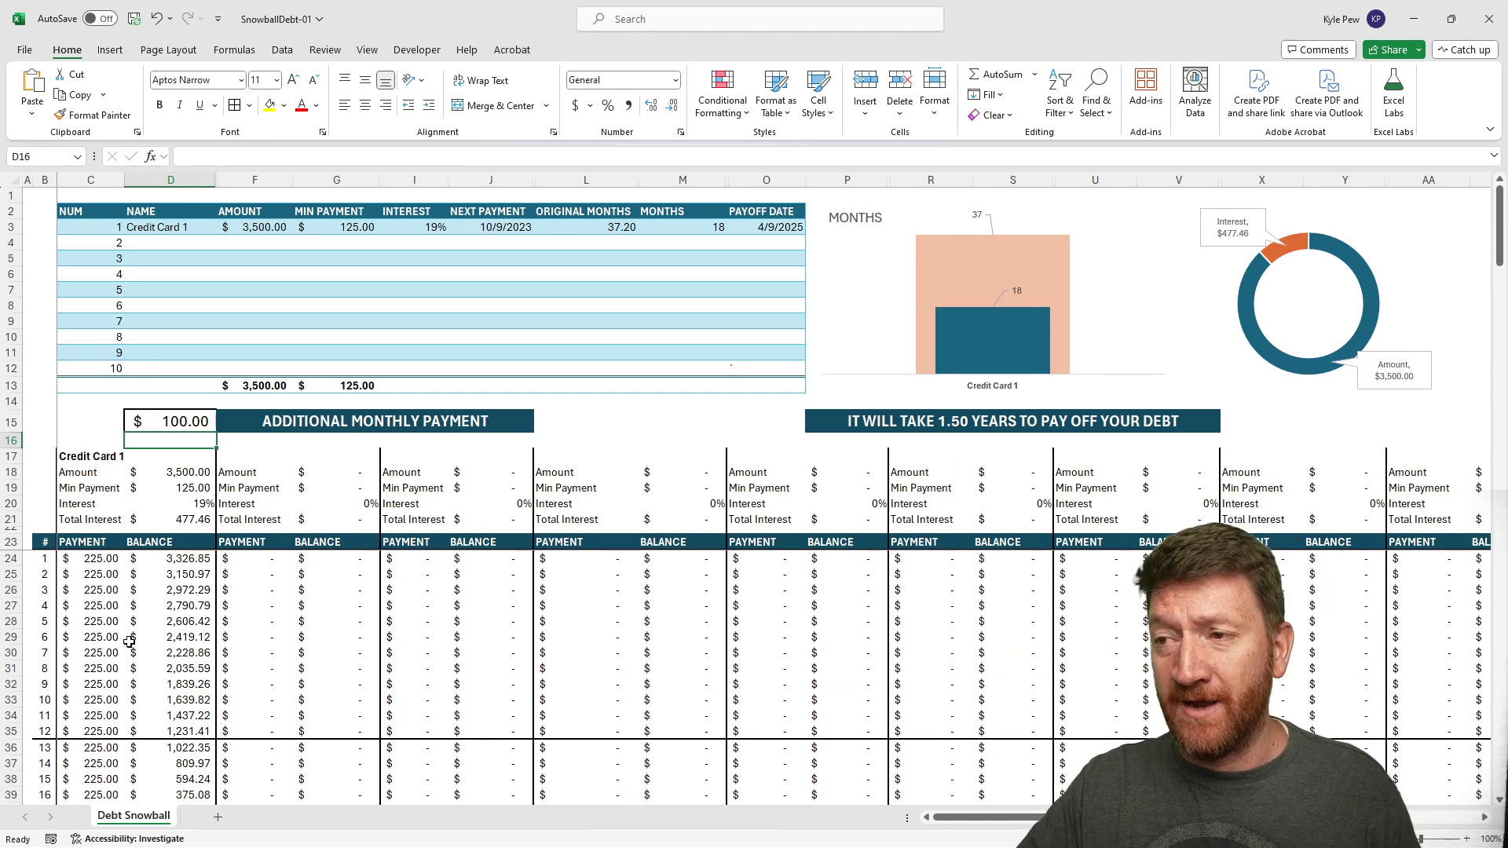
{"action": "scroll", "coordinate": [96, 664], "scroll_direction": "down", "scroll_amount": 2}
{"action": "scroll", "coordinate": [96, 663], "scroll_direction": "down", "scroll_amount": 1}
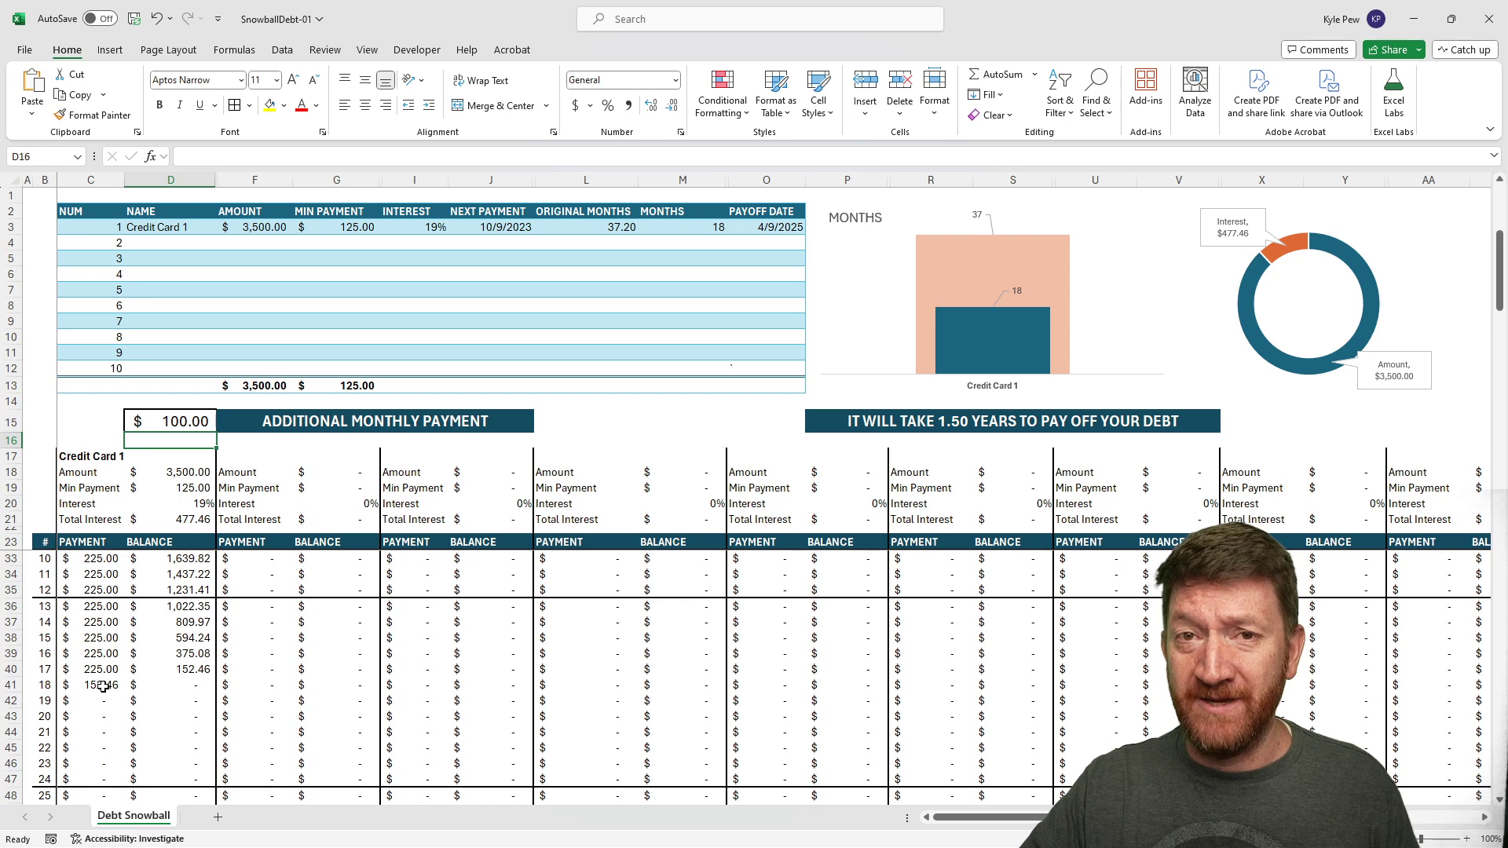
{"action": "scroll", "coordinate": [103, 686], "scroll_direction": "up", "scroll_amount": 3}
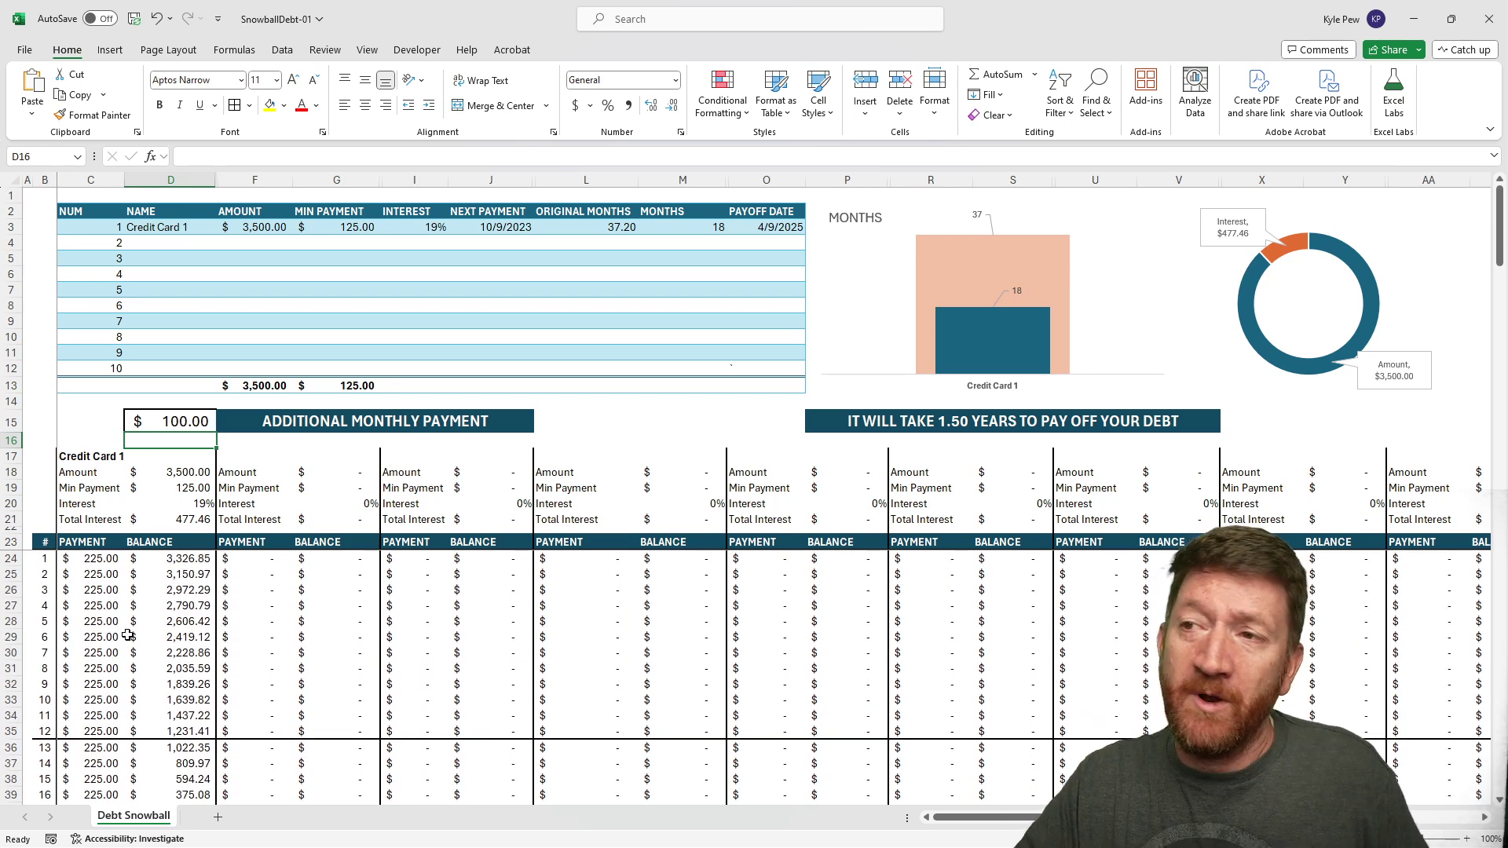
{"action": "left_click", "coordinate": [172, 425]}
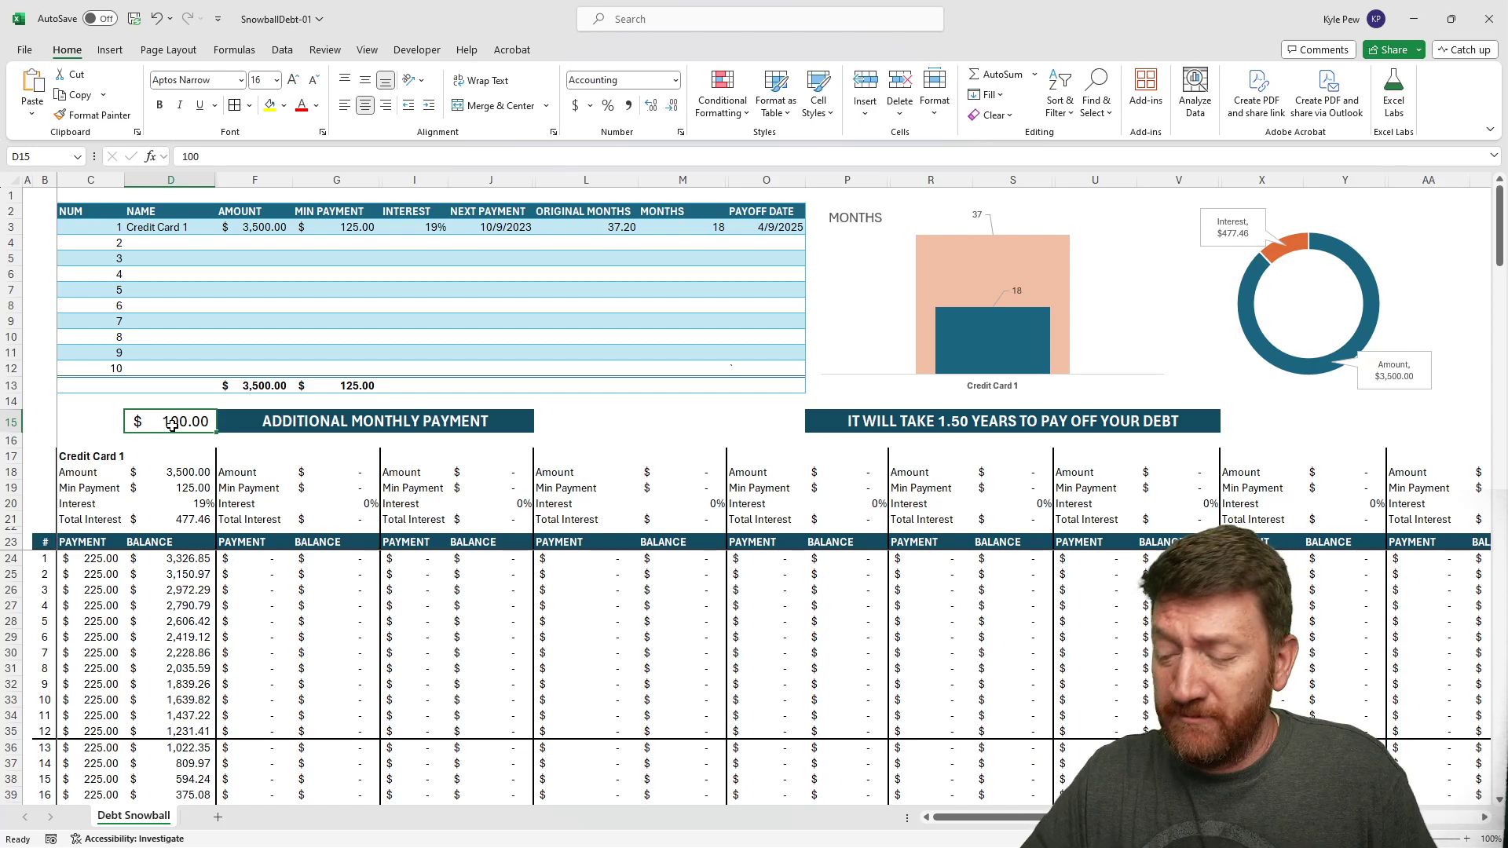
{"action": "type", "text": "50"}
{"action": "key", "text": "Return"}
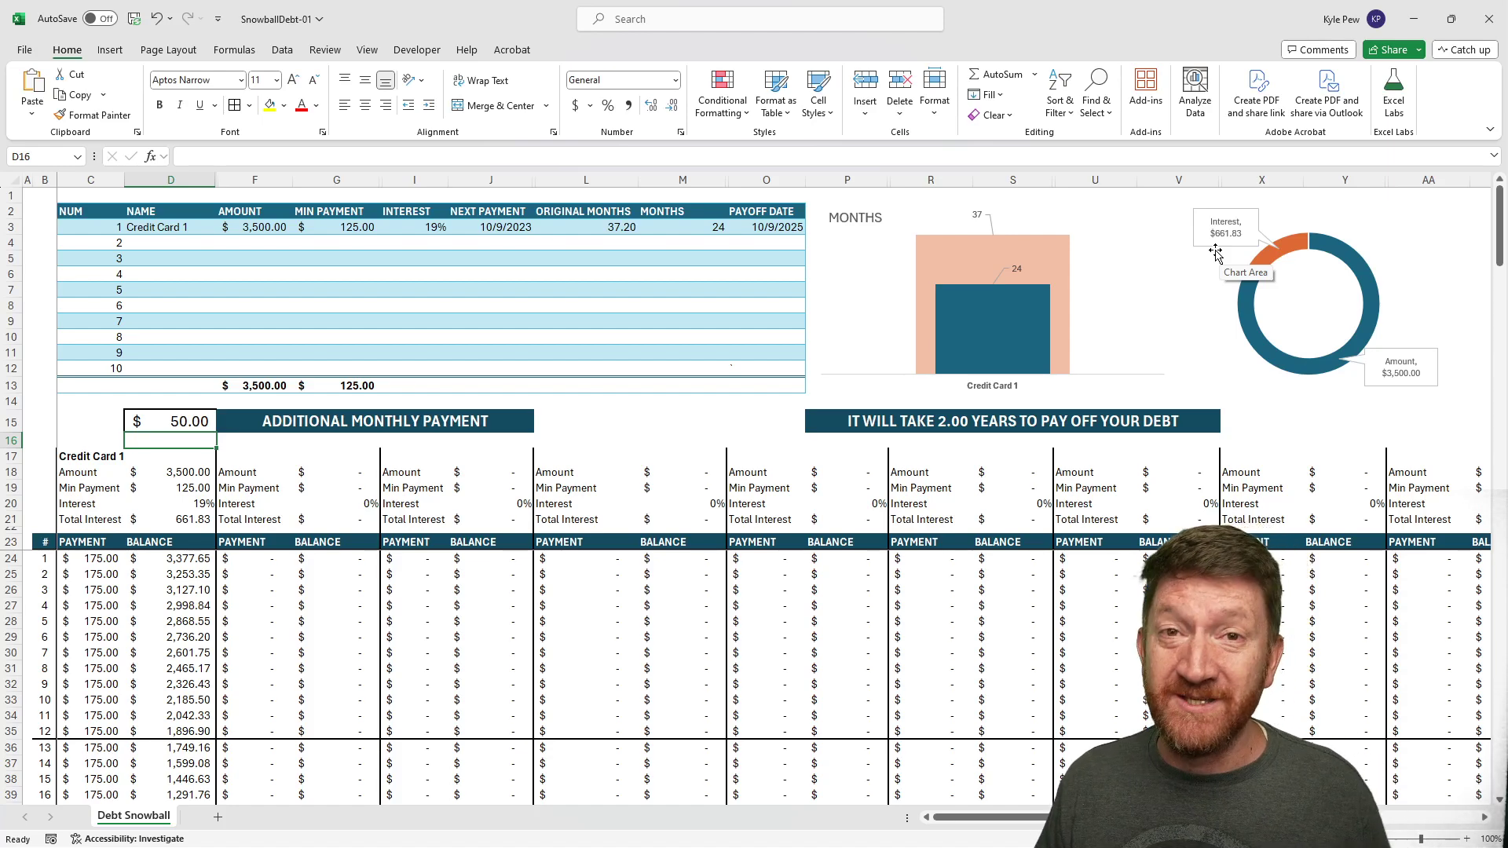
- Enter Credit Card 2 in D4 with a $9,000 balance in F4
{"action": "left_click", "coordinate": [151, 242]}
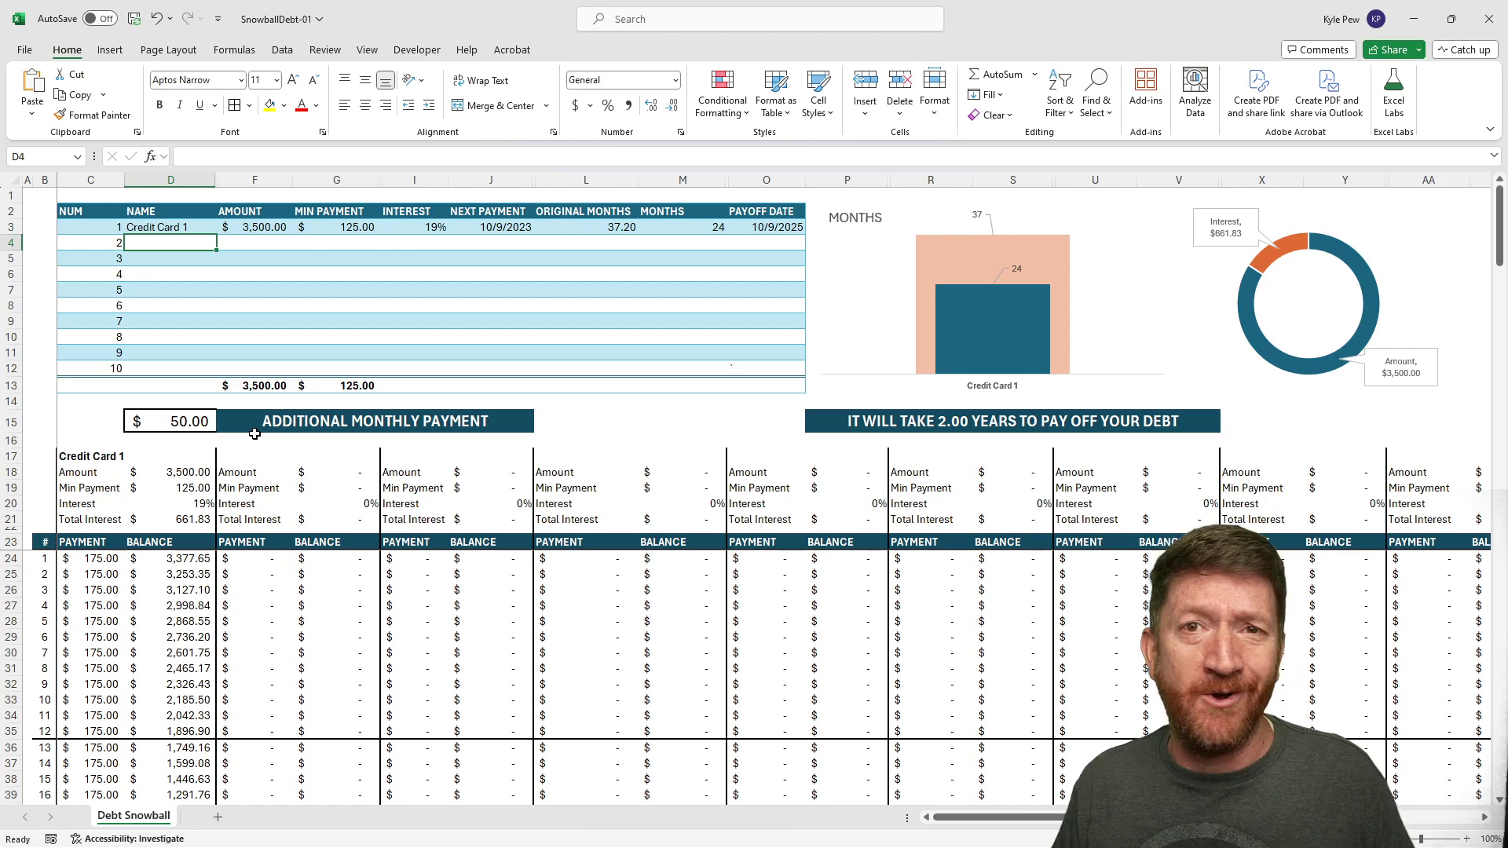
{"action": "type", "text": "Xred"}
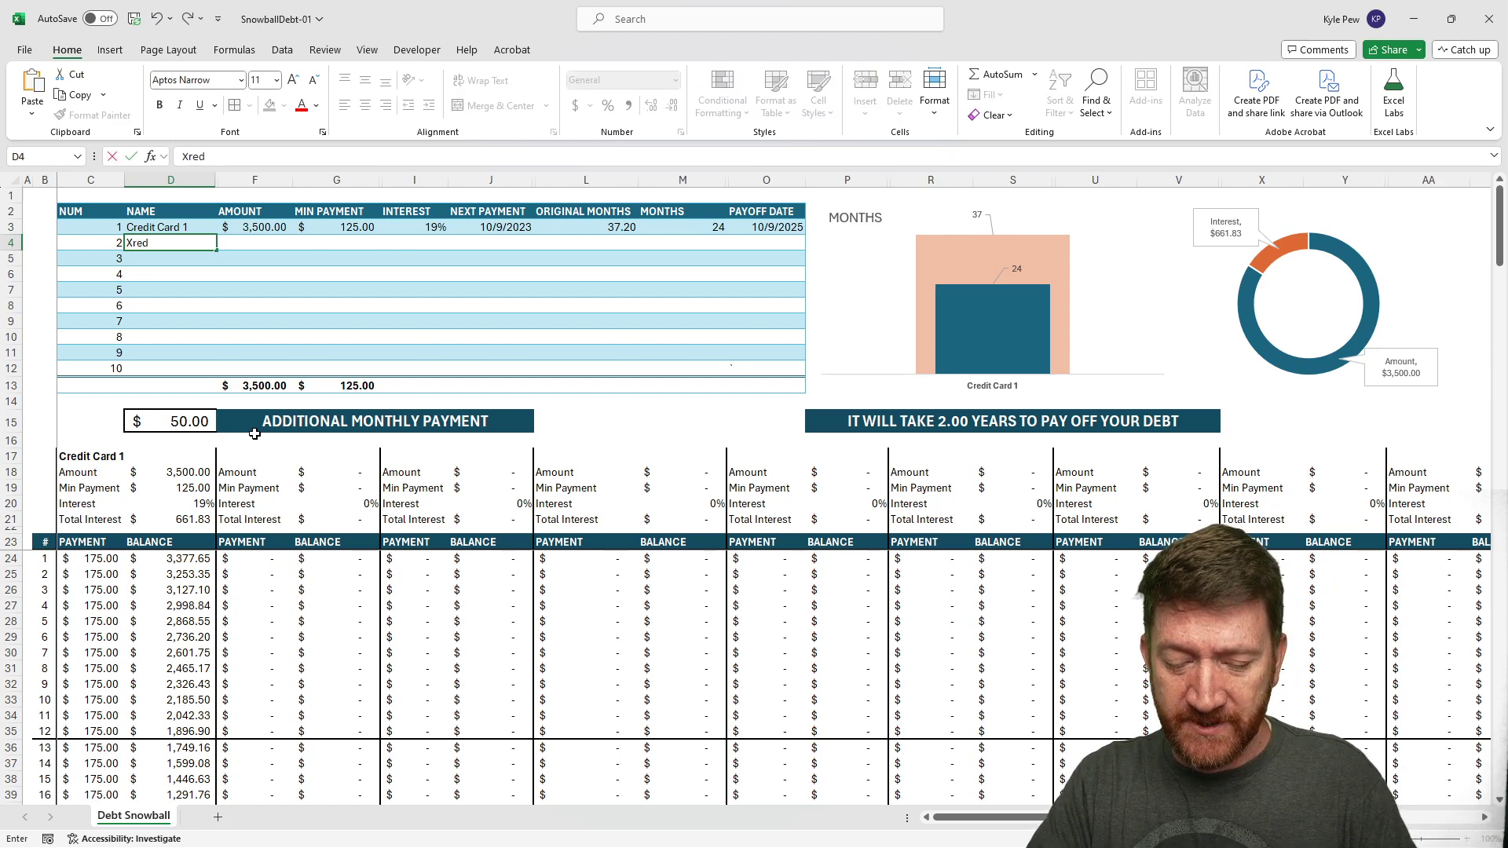
{"action": "key", "text": "BackSpace"}
{"action": "key", "text": "BackSpace"}
{"action": "key", "text": "BackSpace"}
{"action": "key", "text": "BackSpace"}
{"action": "type", "text": "Credit Card 2"}
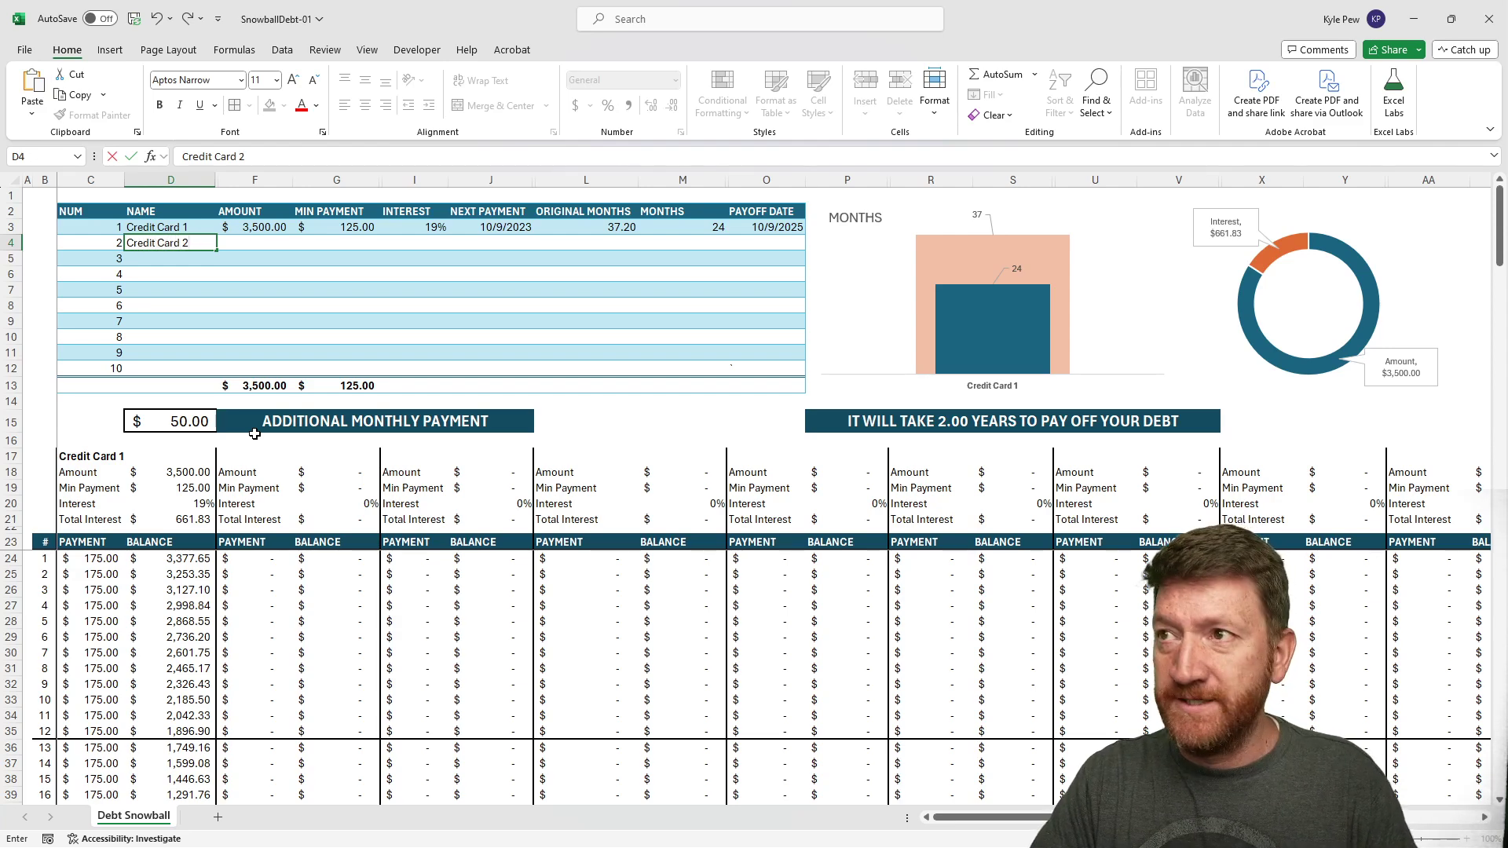
{"action": "key", "text": "Tab"}
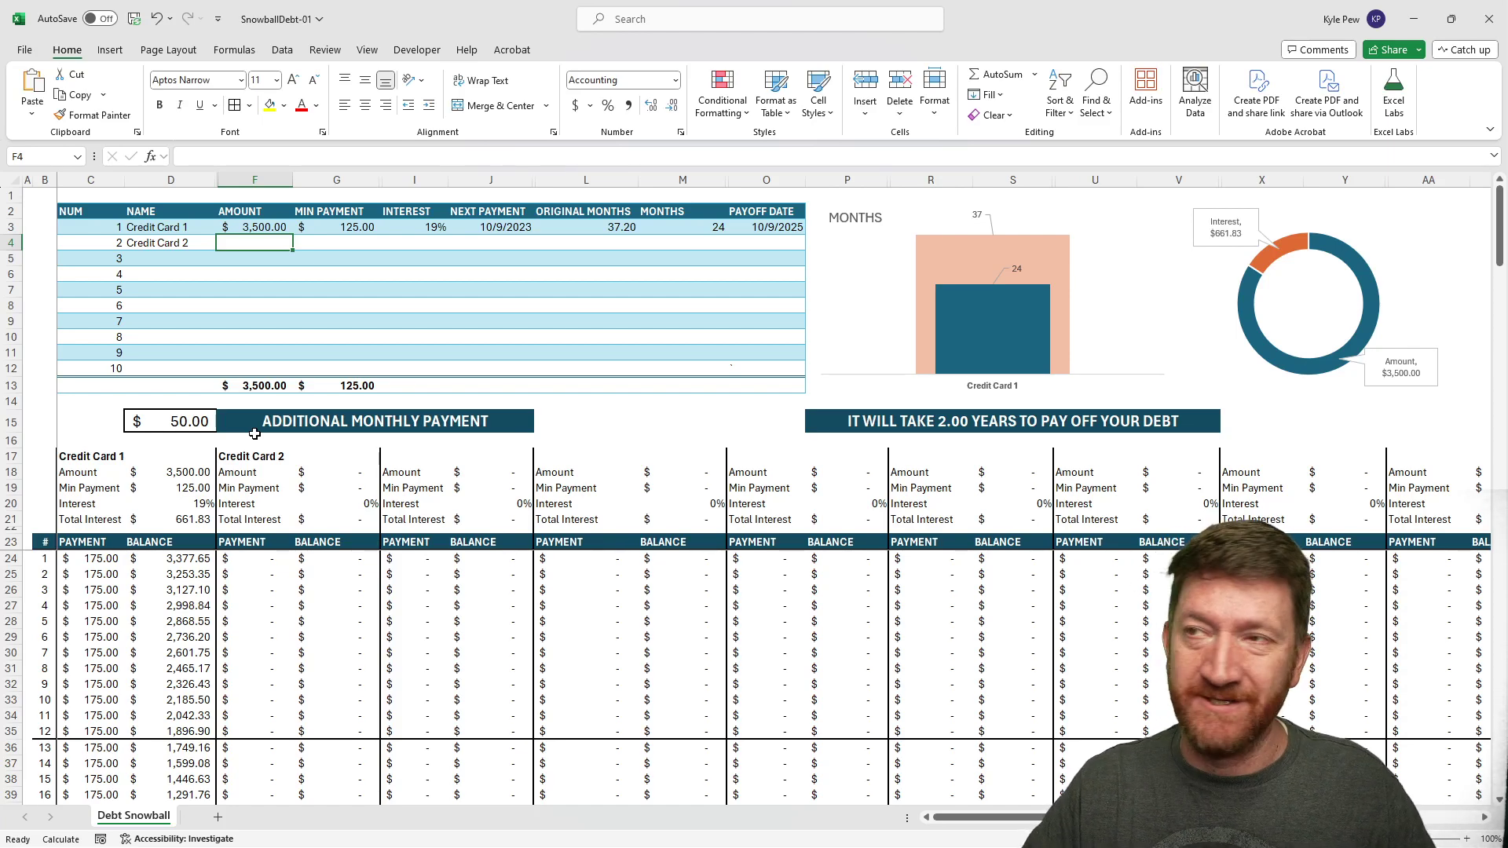
{"action": "type", "text": "9000"}
{"action": "key", "text": "Tab"}
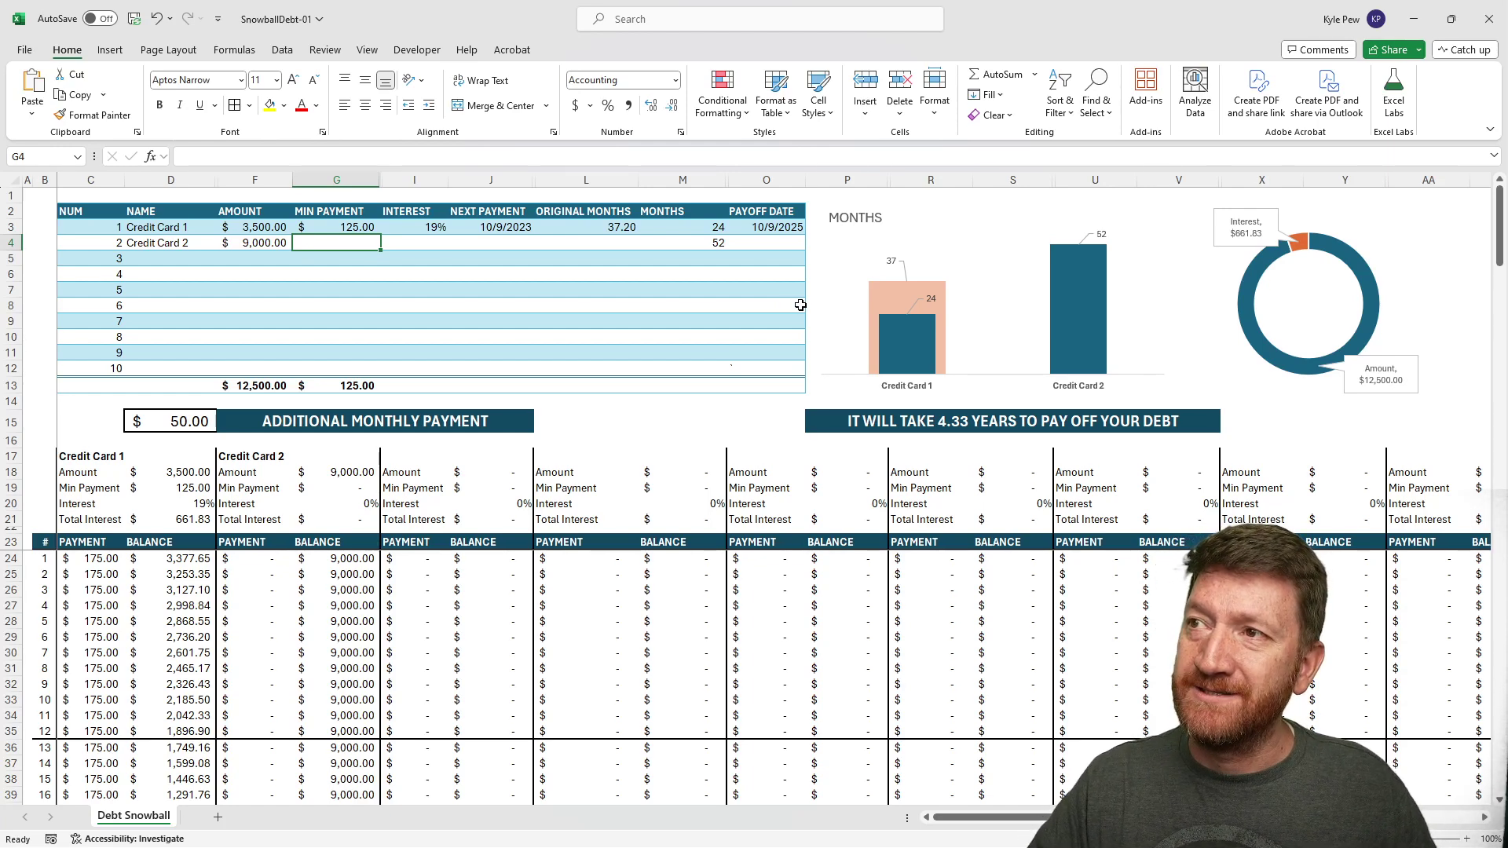
- Give Credit Card 2 a $200 minimum, 19% interest and 10/9/2023 next payment date
{"action": "type", "text": "200"}
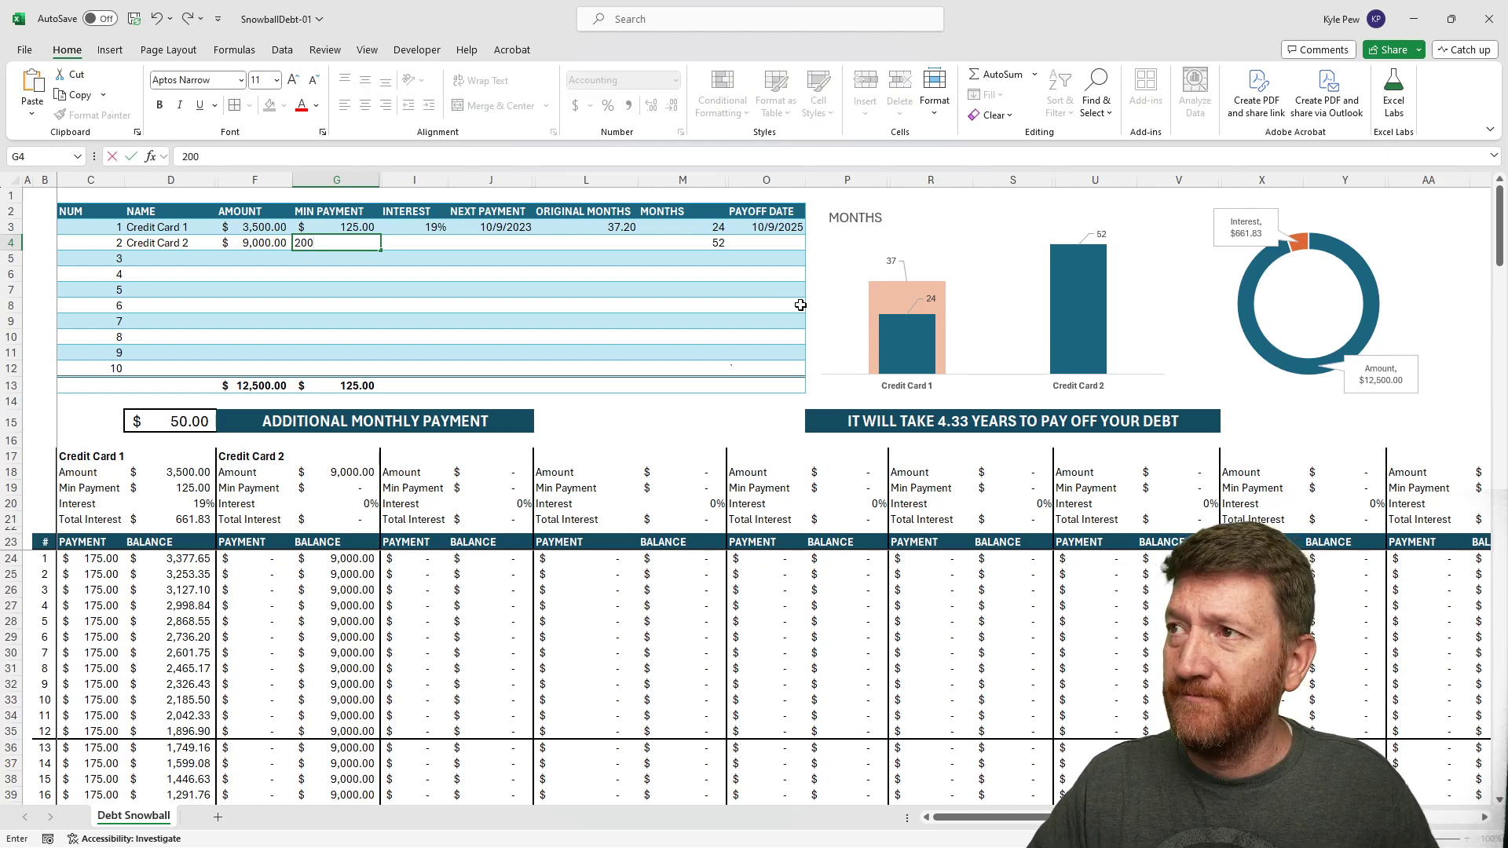
{"action": "key", "text": "Tab"}
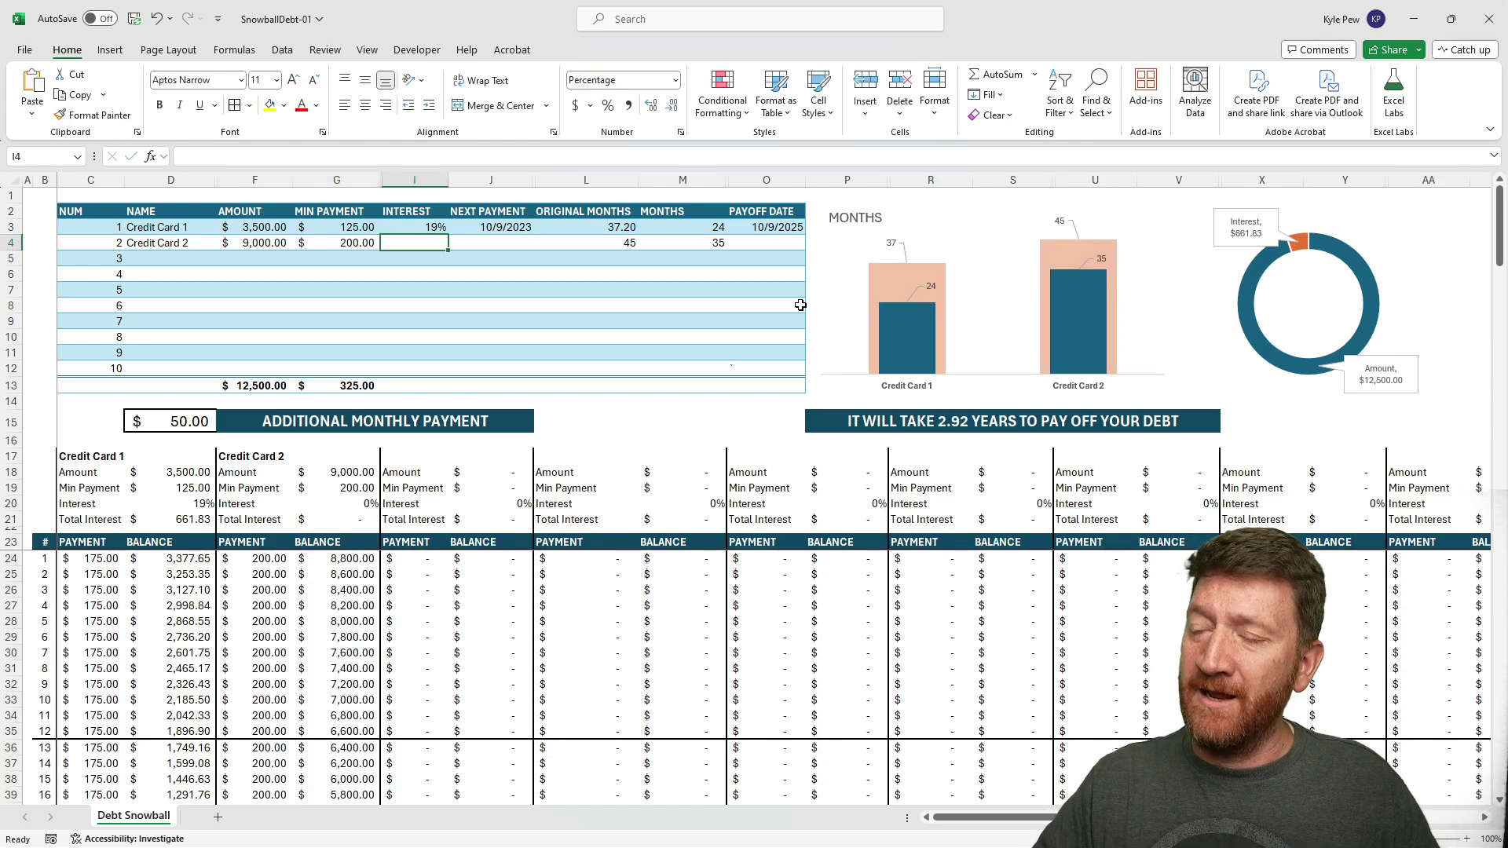
{"action": "type", "text": "19"}
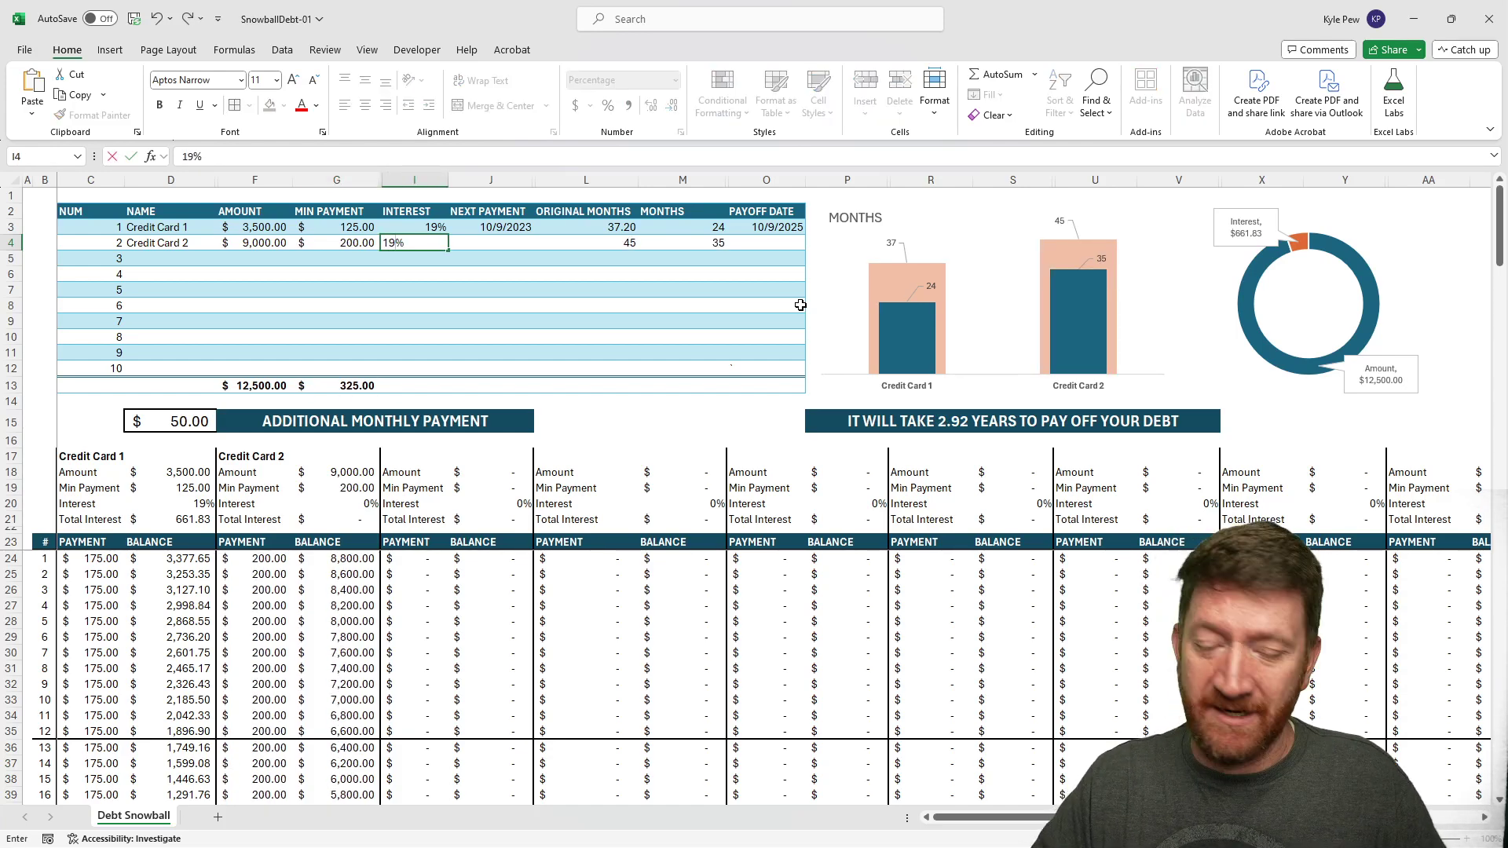
{"action": "key", "text": "Tab"}
{"action": "type", "text": "10/9/2023"}
{"action": "key", "text": "Tab"}
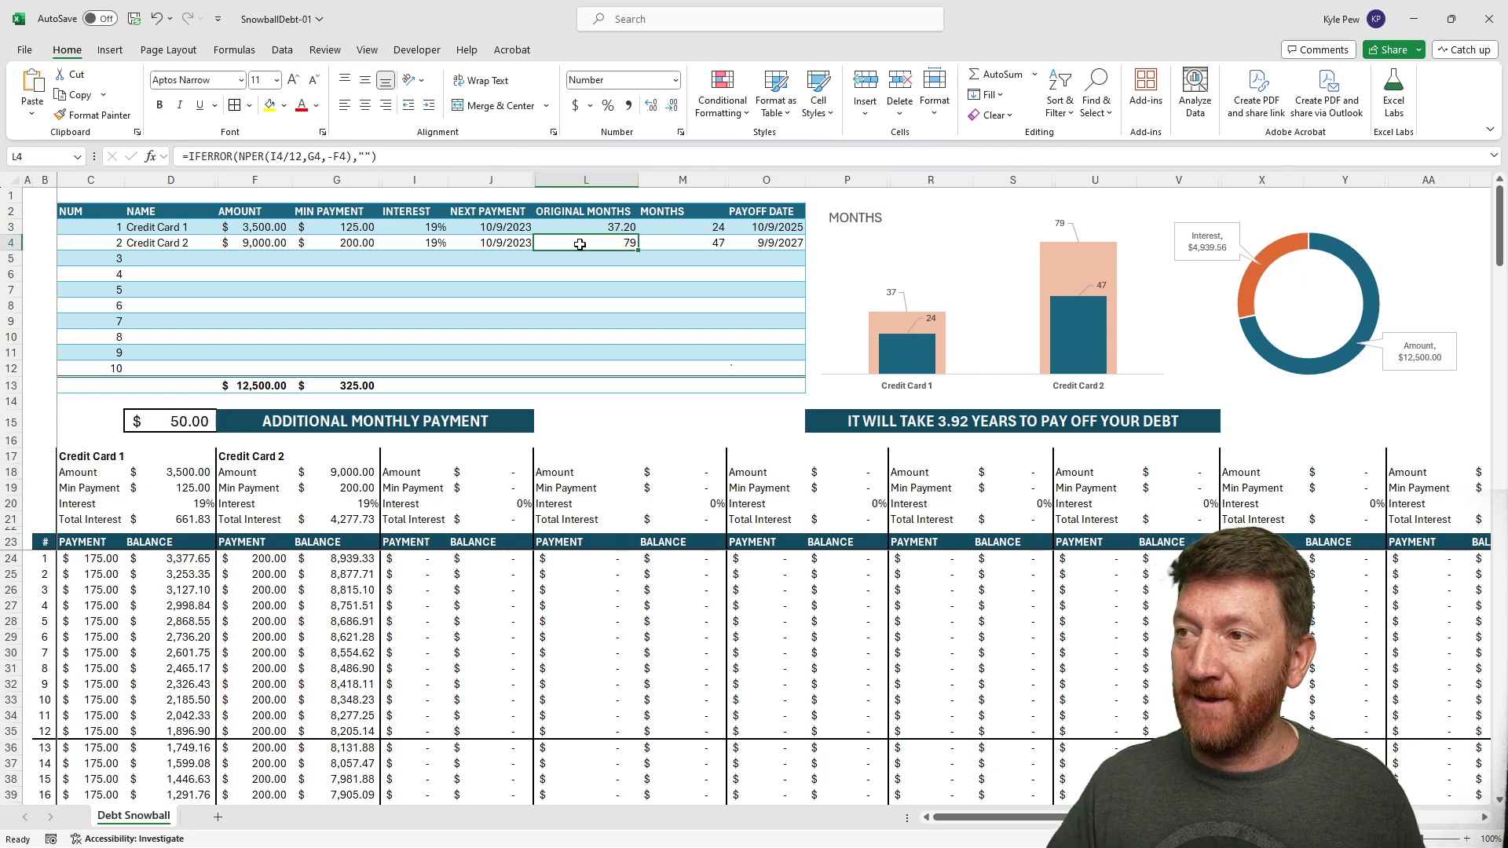
- Clear the $50 additional monthly payment from cell D15
{"action": "left_click", "coordinate": [182, 417]}
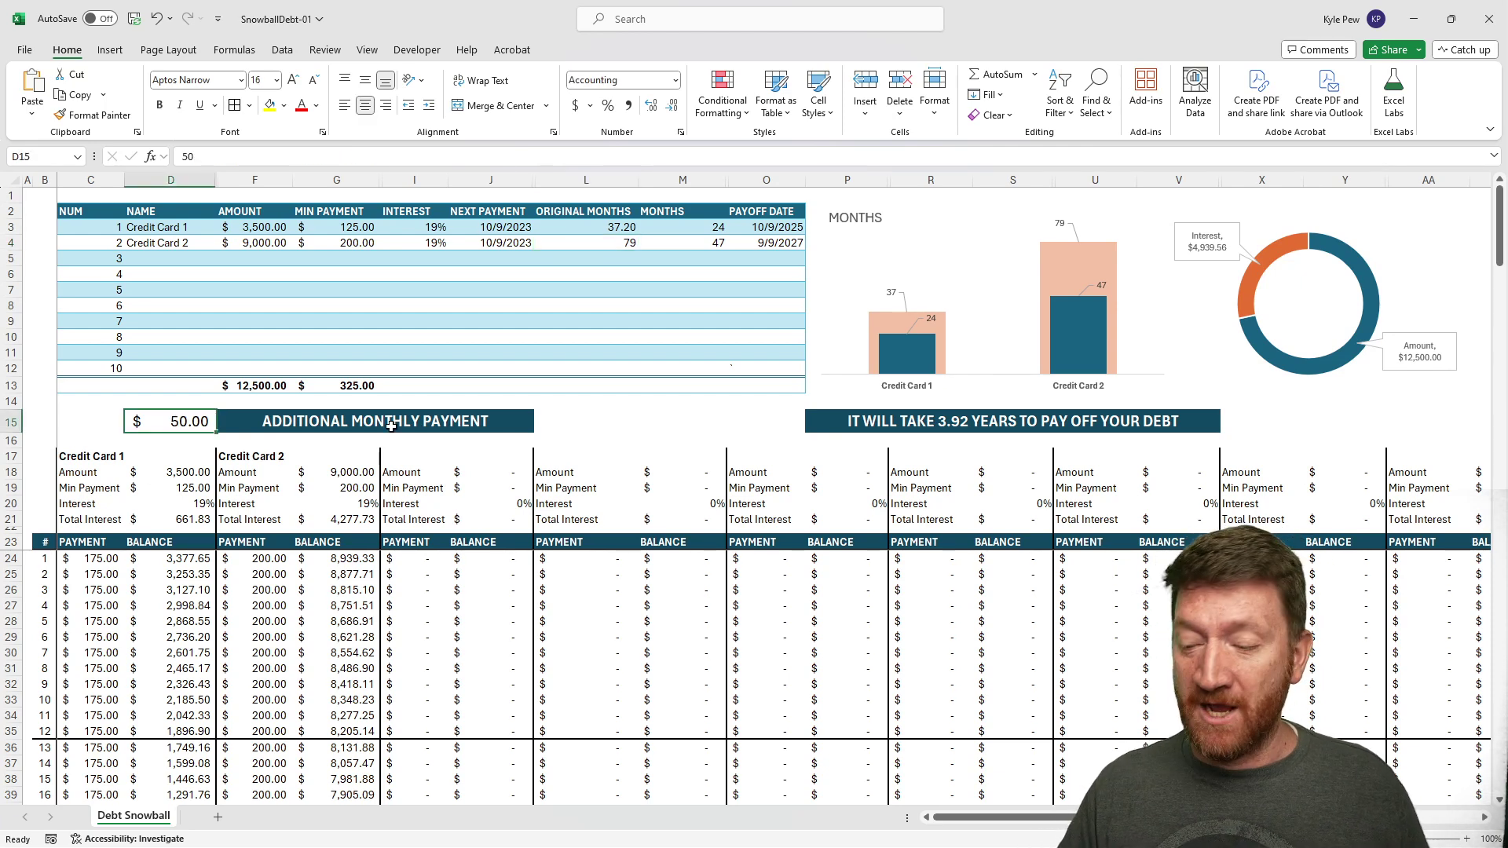
{"action": "key", "text": "Delete"}
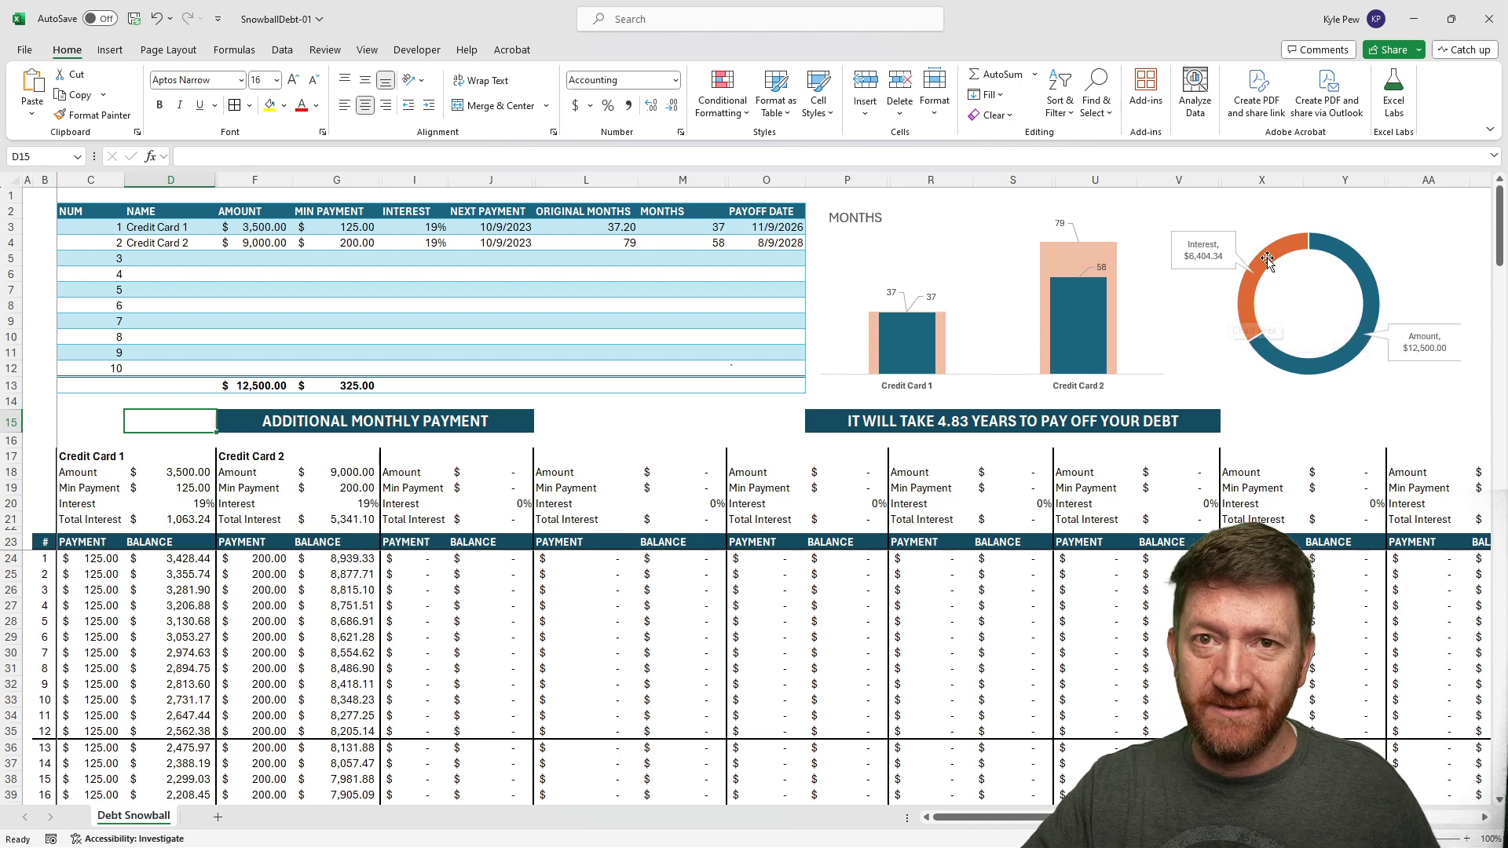
{"action": "mouse_move", "coordinate": [1255, 271]}
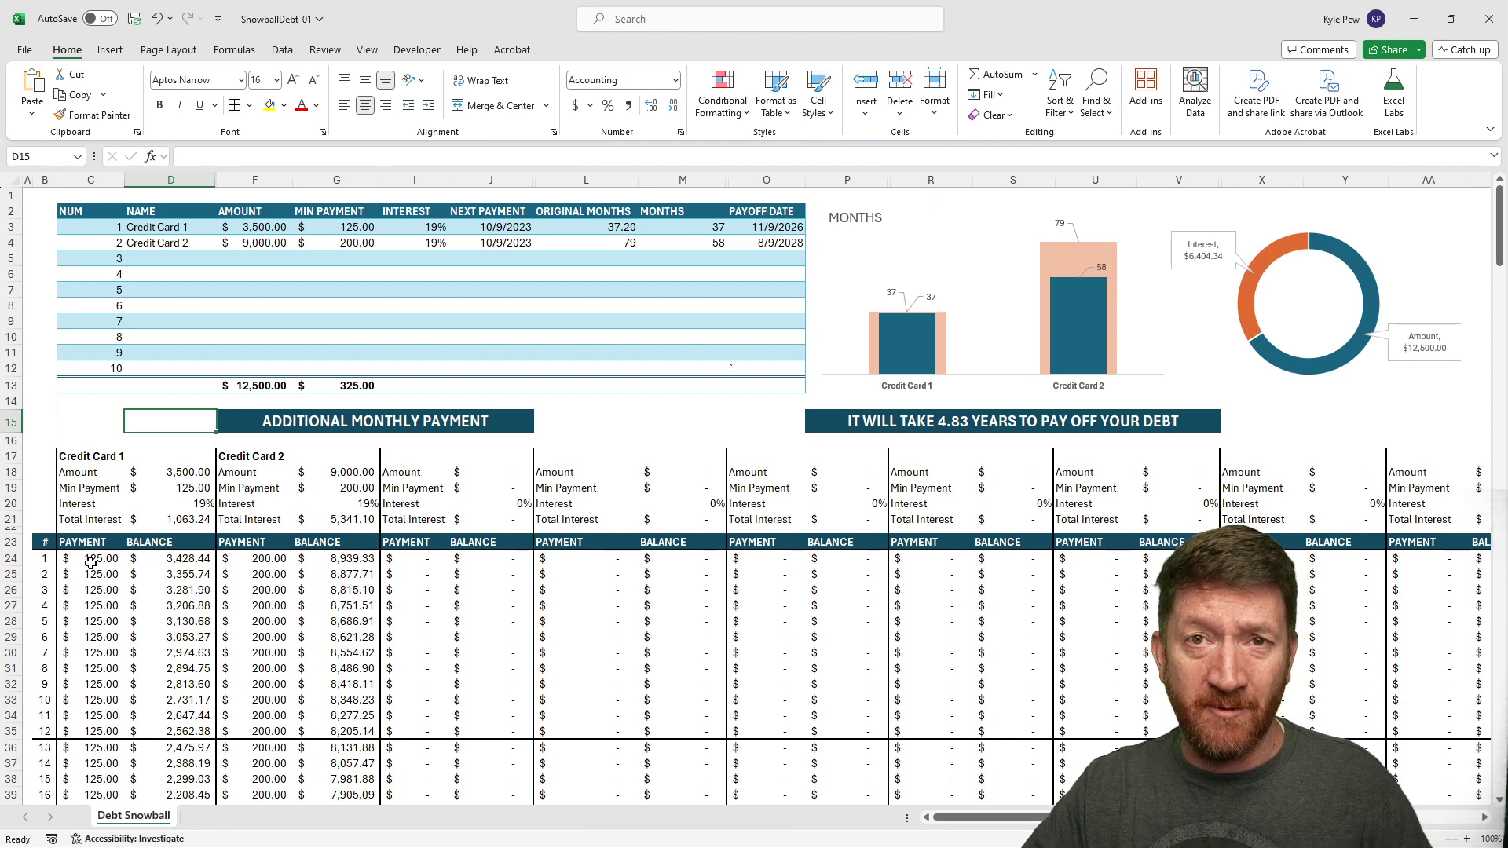
{"action": "scroll", "coordinate": [91, 581], "scroll_direction": "down", "scroll_amount": 5}
{"action": "scroll", "coordinate": [92, 606], "scroll_direction": "down", "scroll_amount": 5}
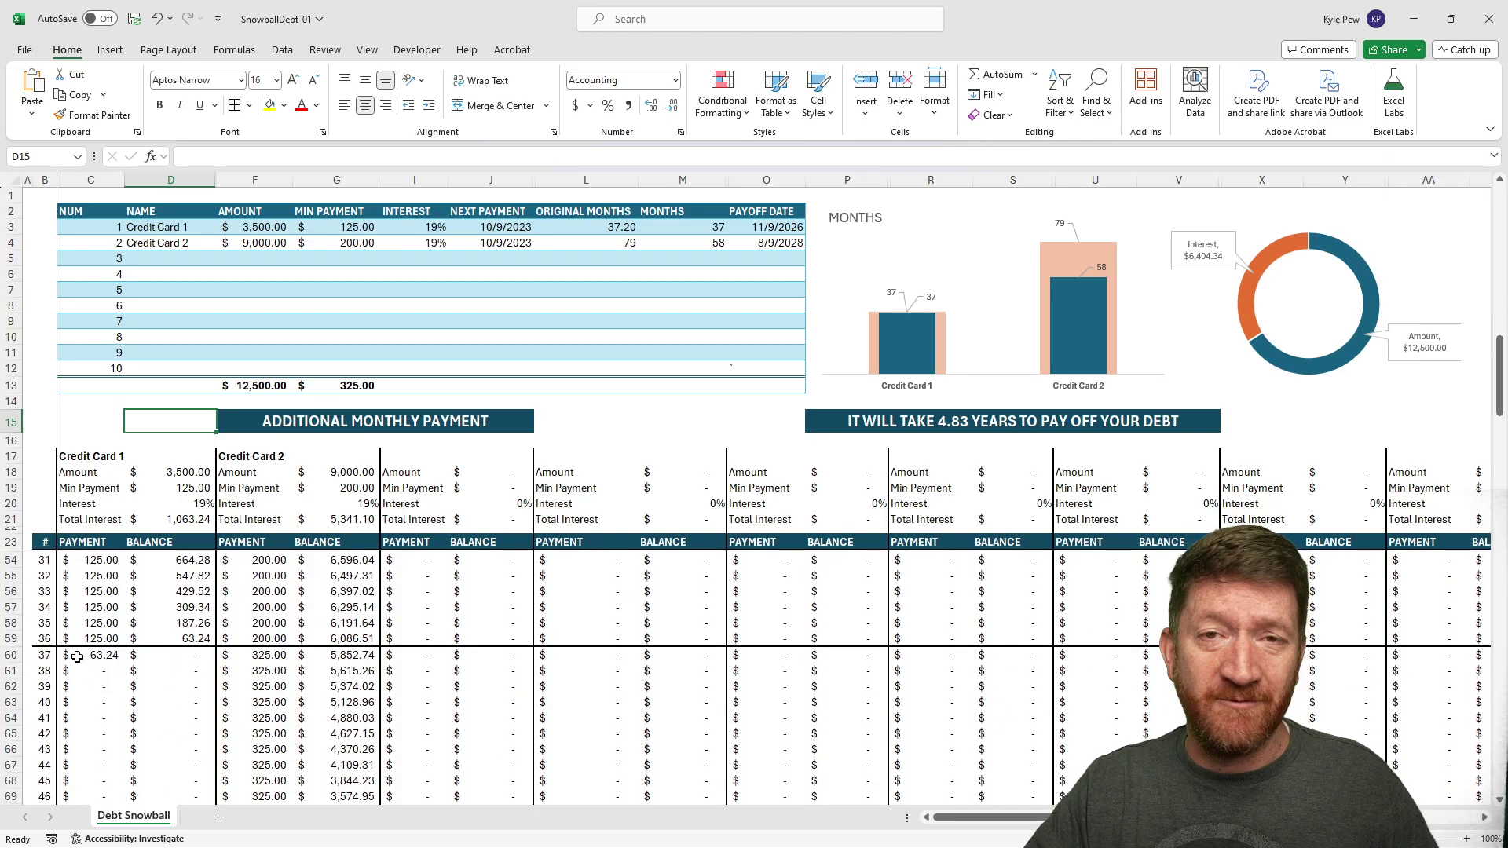
{"action": "scroll", "coordinate": [124, 653], "scroll_direction": "up", "scroll_amount": 10}
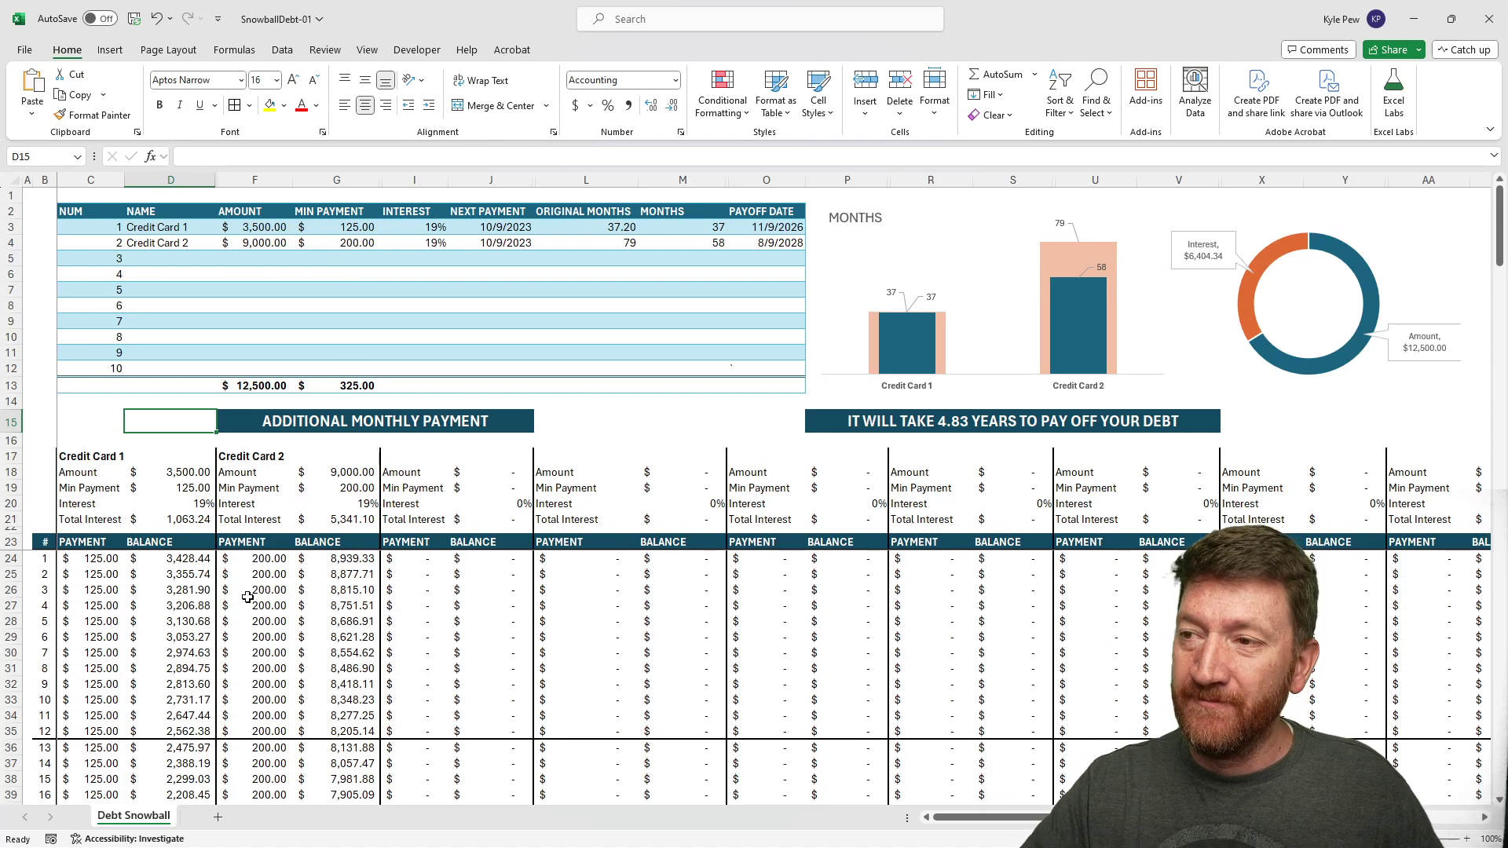
{"action": "scroll", "coordinate": [247, 598], "scroll_direction": "down", "scroll_amount": 2}
{"action": "scroll", "coordinate": [247, 598], "scroll_direction": "down", "scroll_amount": 6}
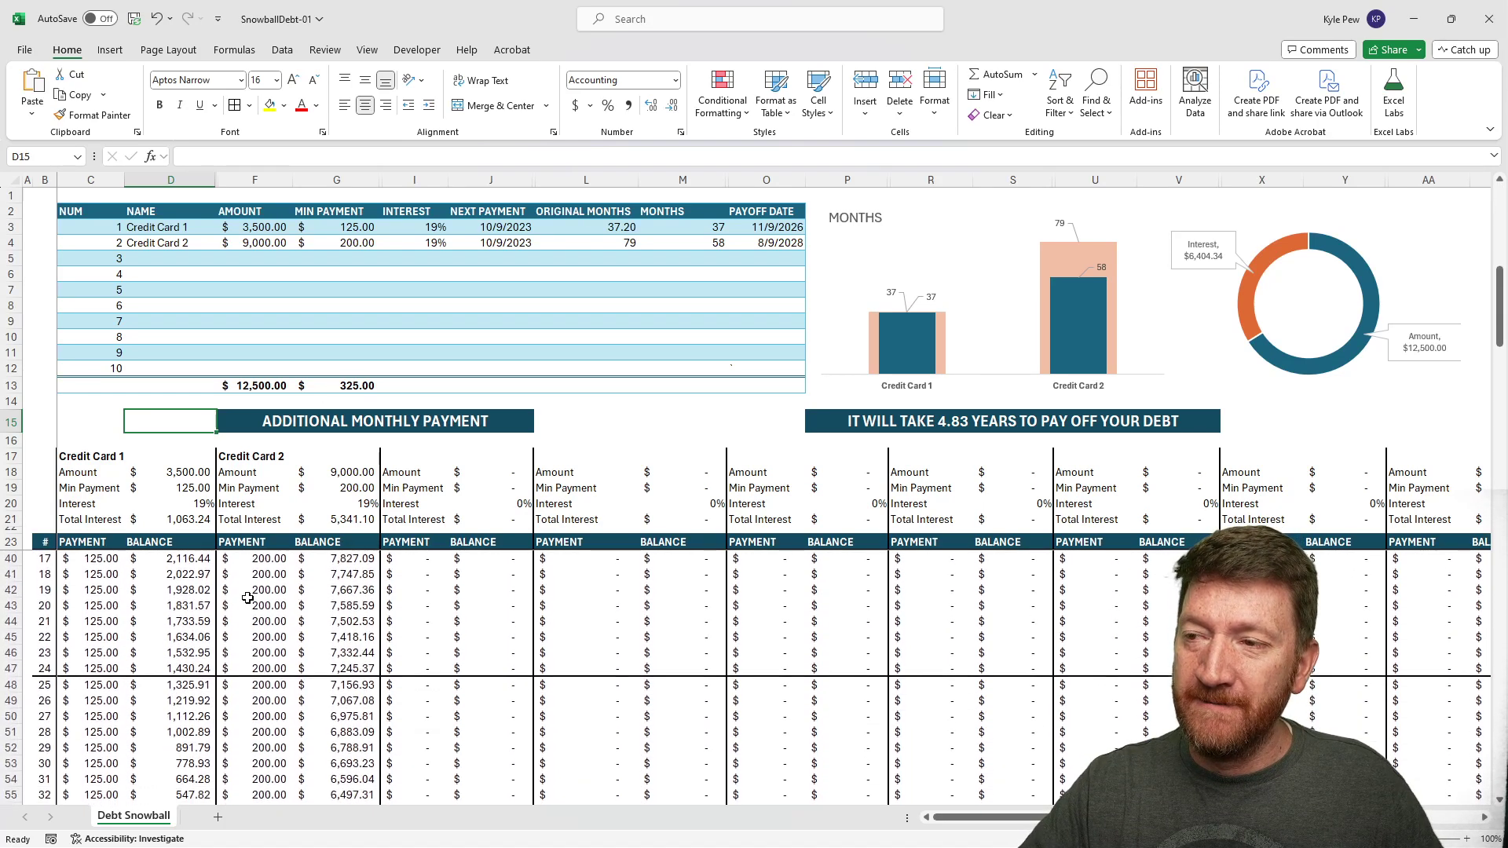
{"action": "scroll", "coordinate": [238, 607], "scroll_direction": "down", "scroll_amount": 1}
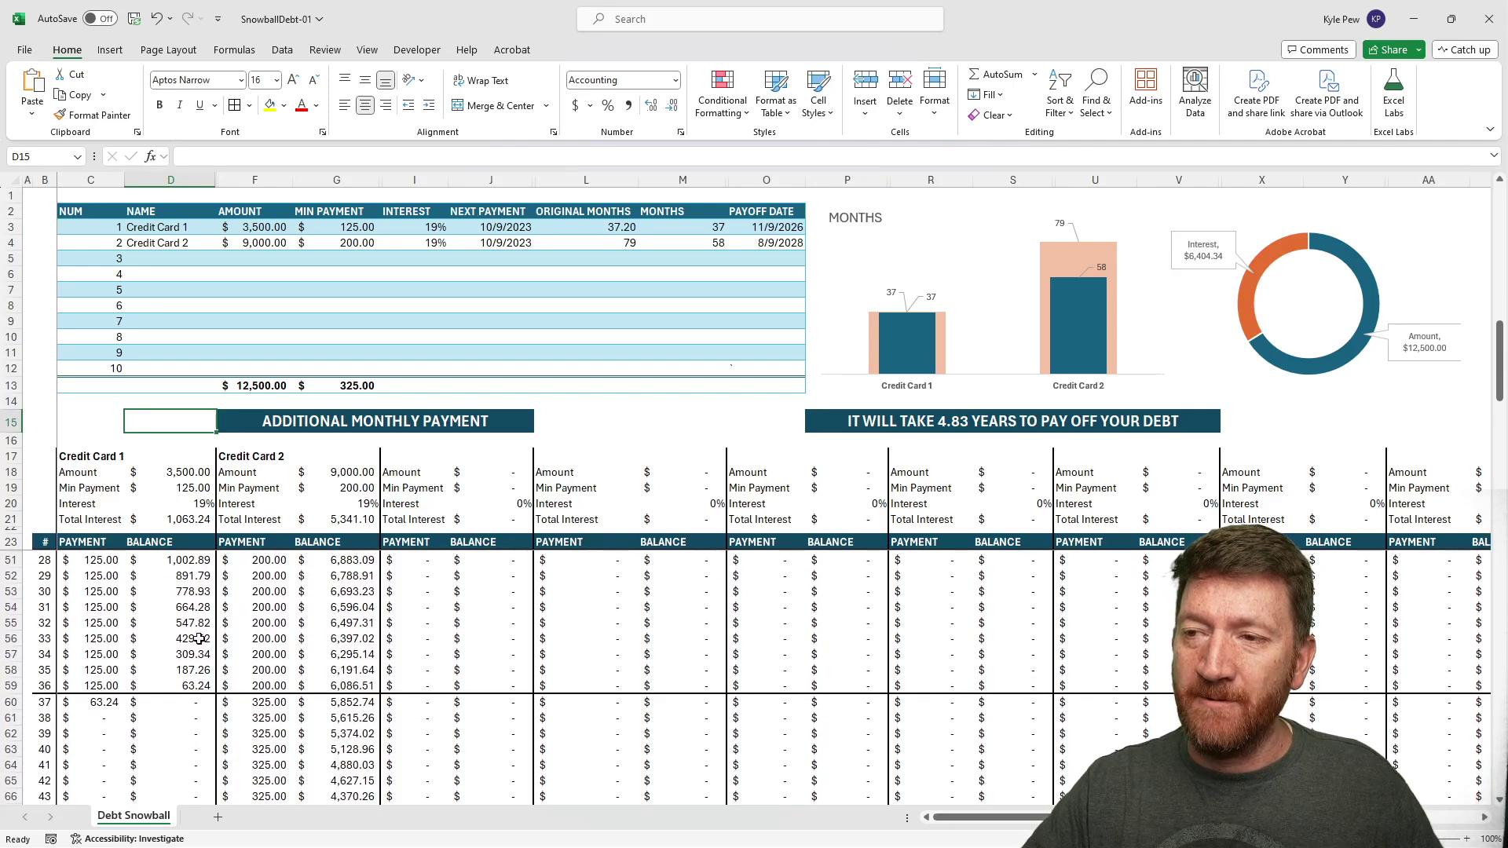
{"action": "left_click", "coordinate": [251, 704]}
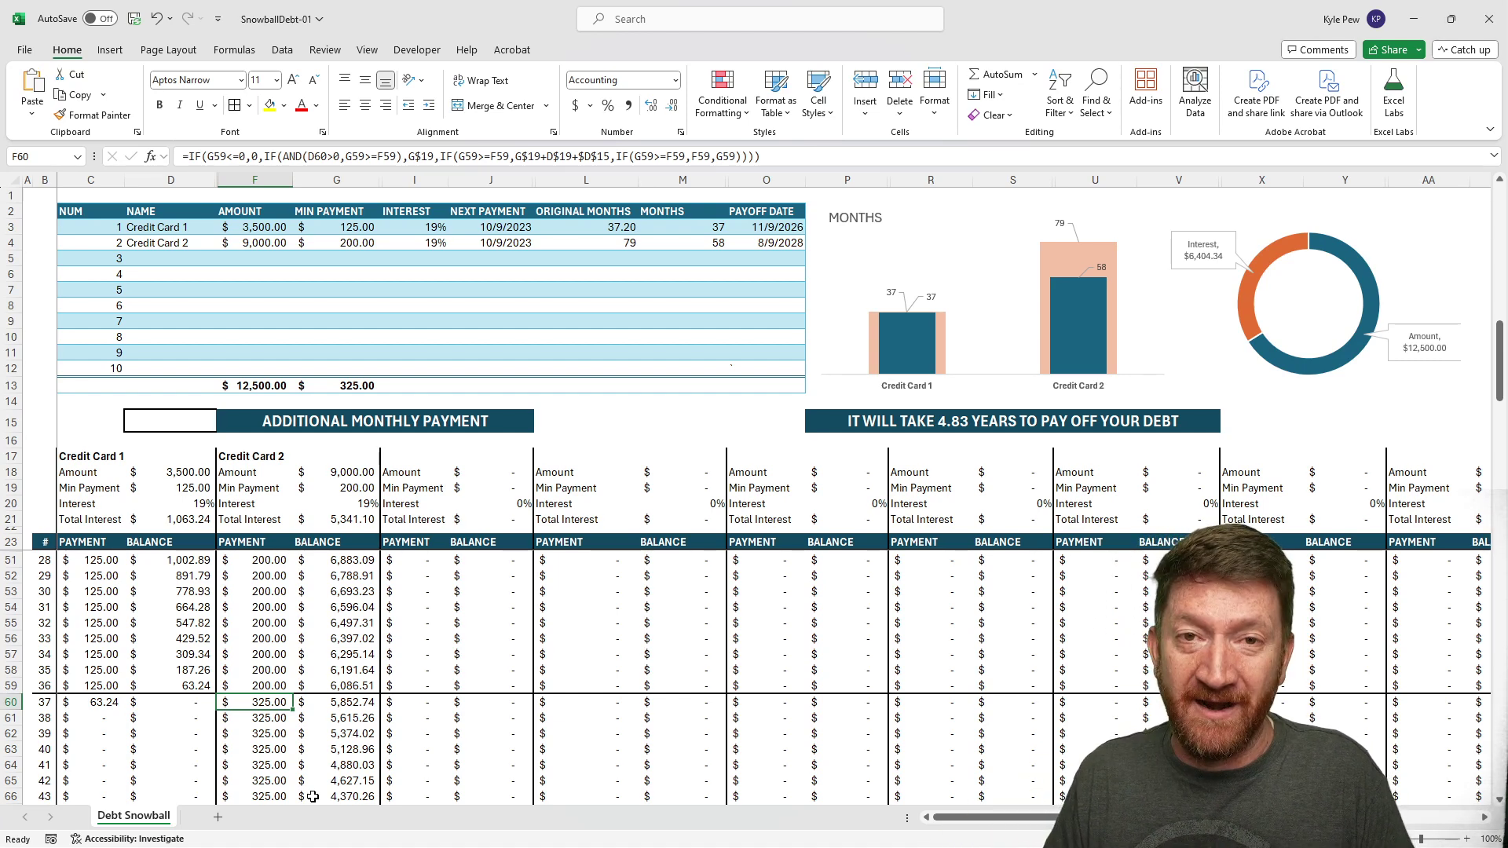
{"action": "scroll", "coordinate": [298, 693], "scroll_direction": "down", "scroll_amount": 1}
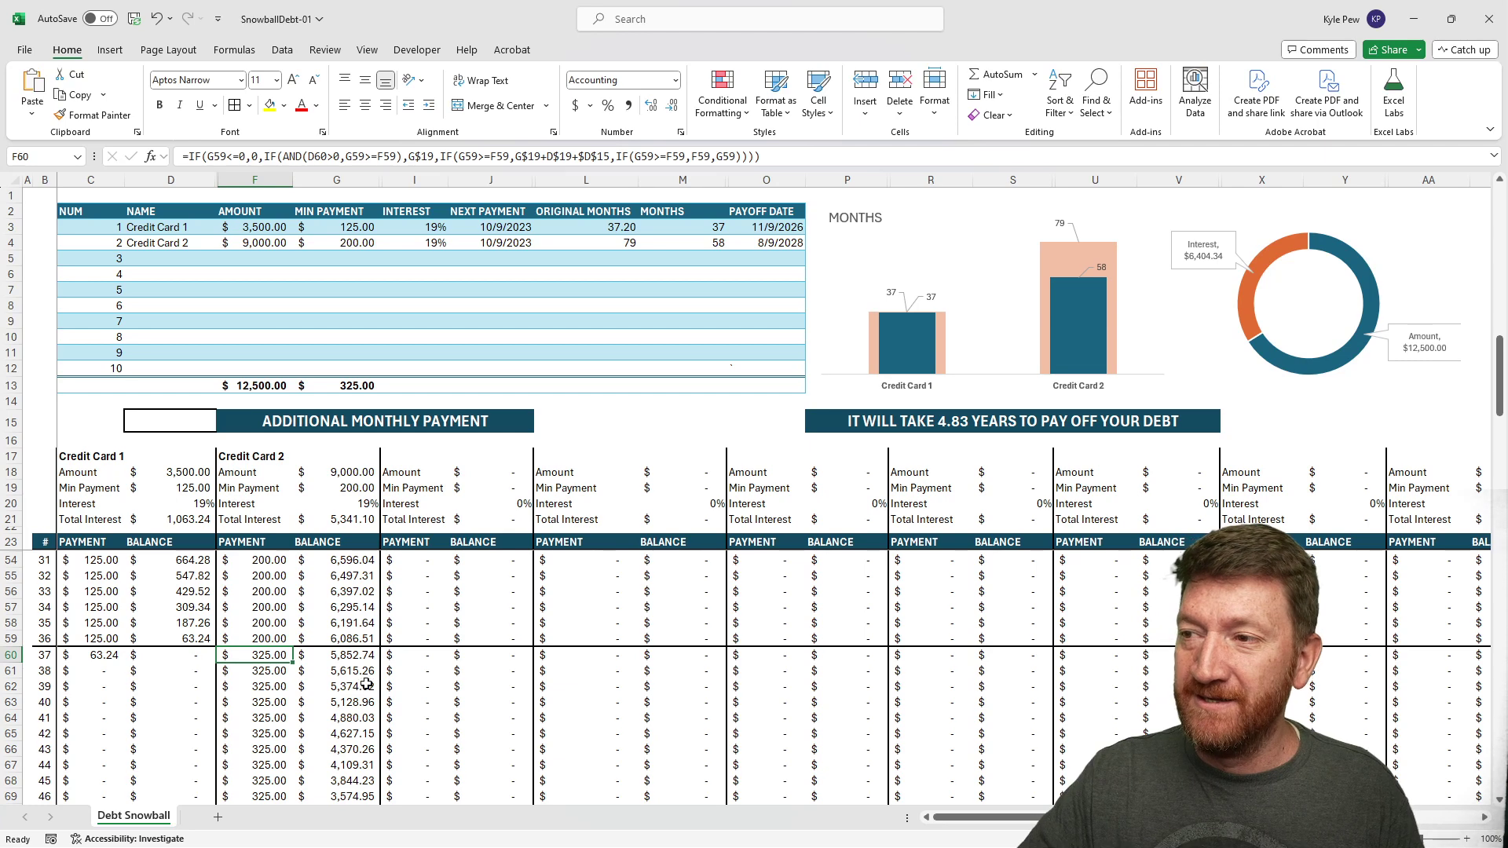
{"action": "scroll", "coordinate": [328, 721], "scroll_direction": "down", "scroll_amount": 2}
{"action": "scroll", "coordinate": [328, 721], "scroll_direction": "down", "scroll_amount": 4}
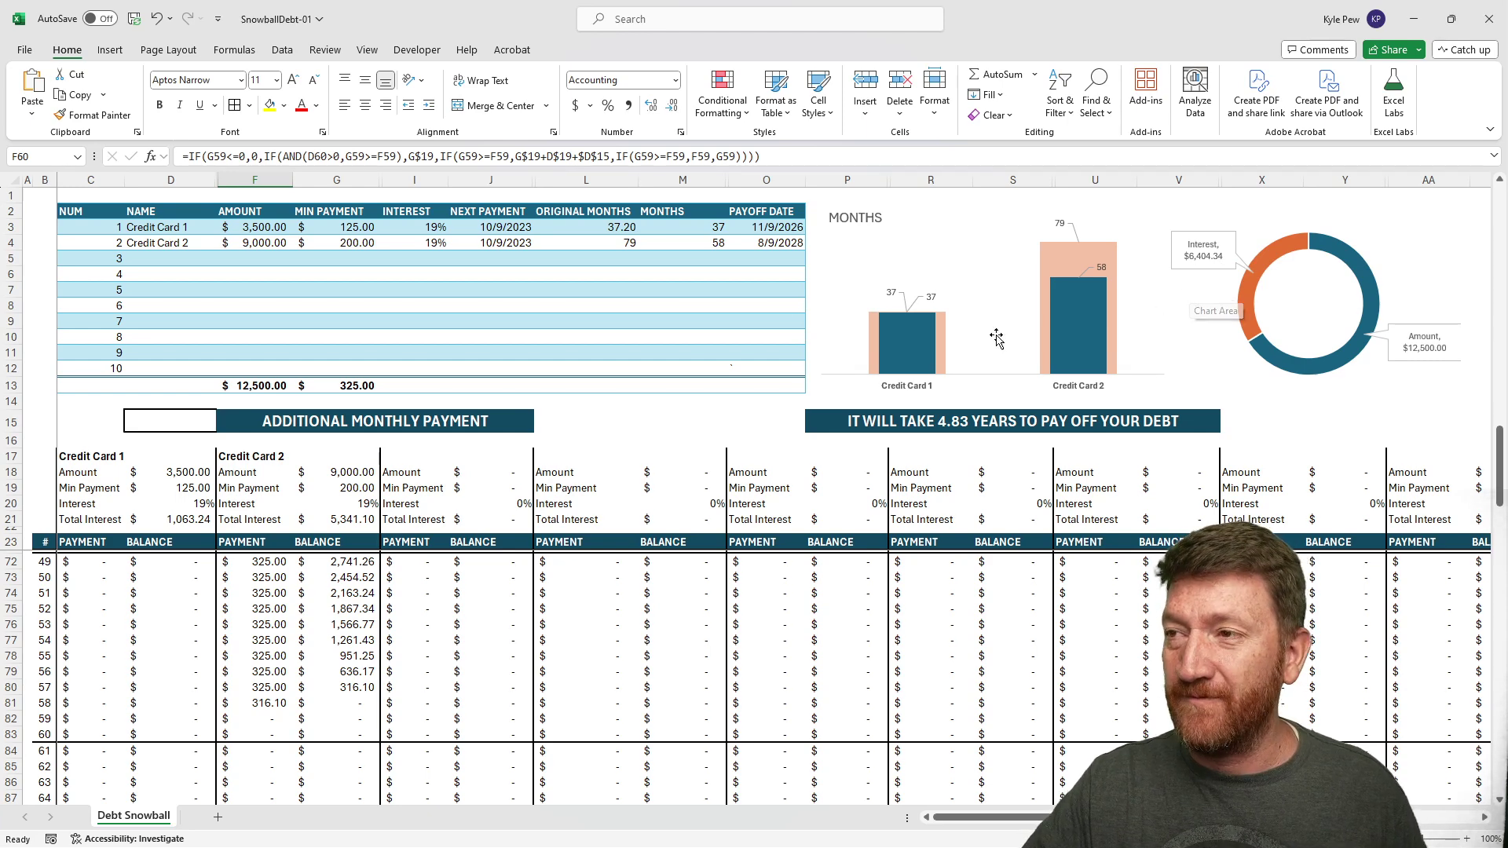
{"action": "left_click", "coordinate": [193, 421]}
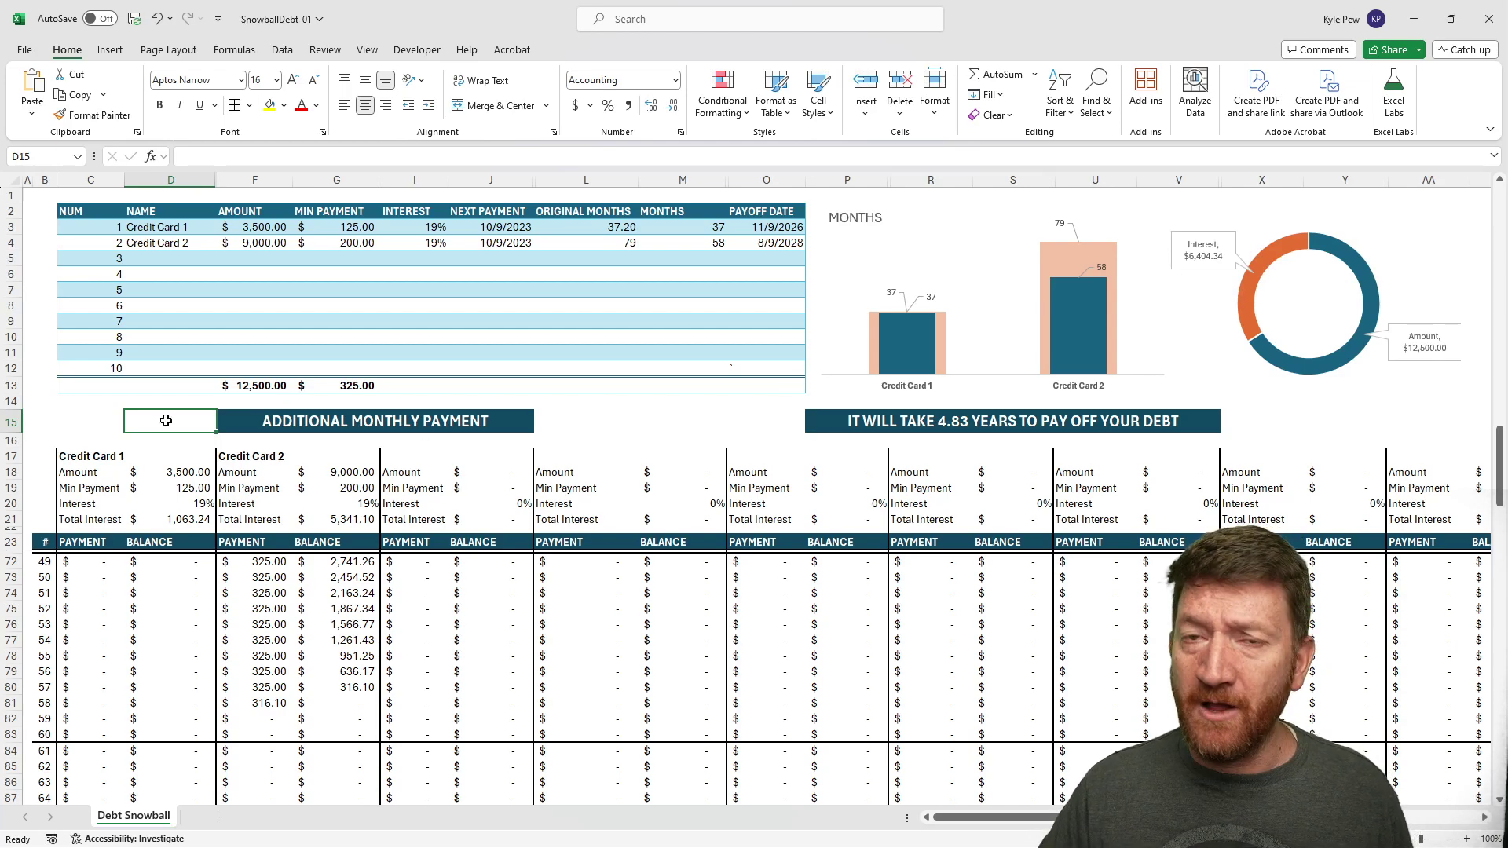
- Enter 100 in D15 as the additional monthly payment and scroll through the schedule
{"action": "type", "text": "100"}
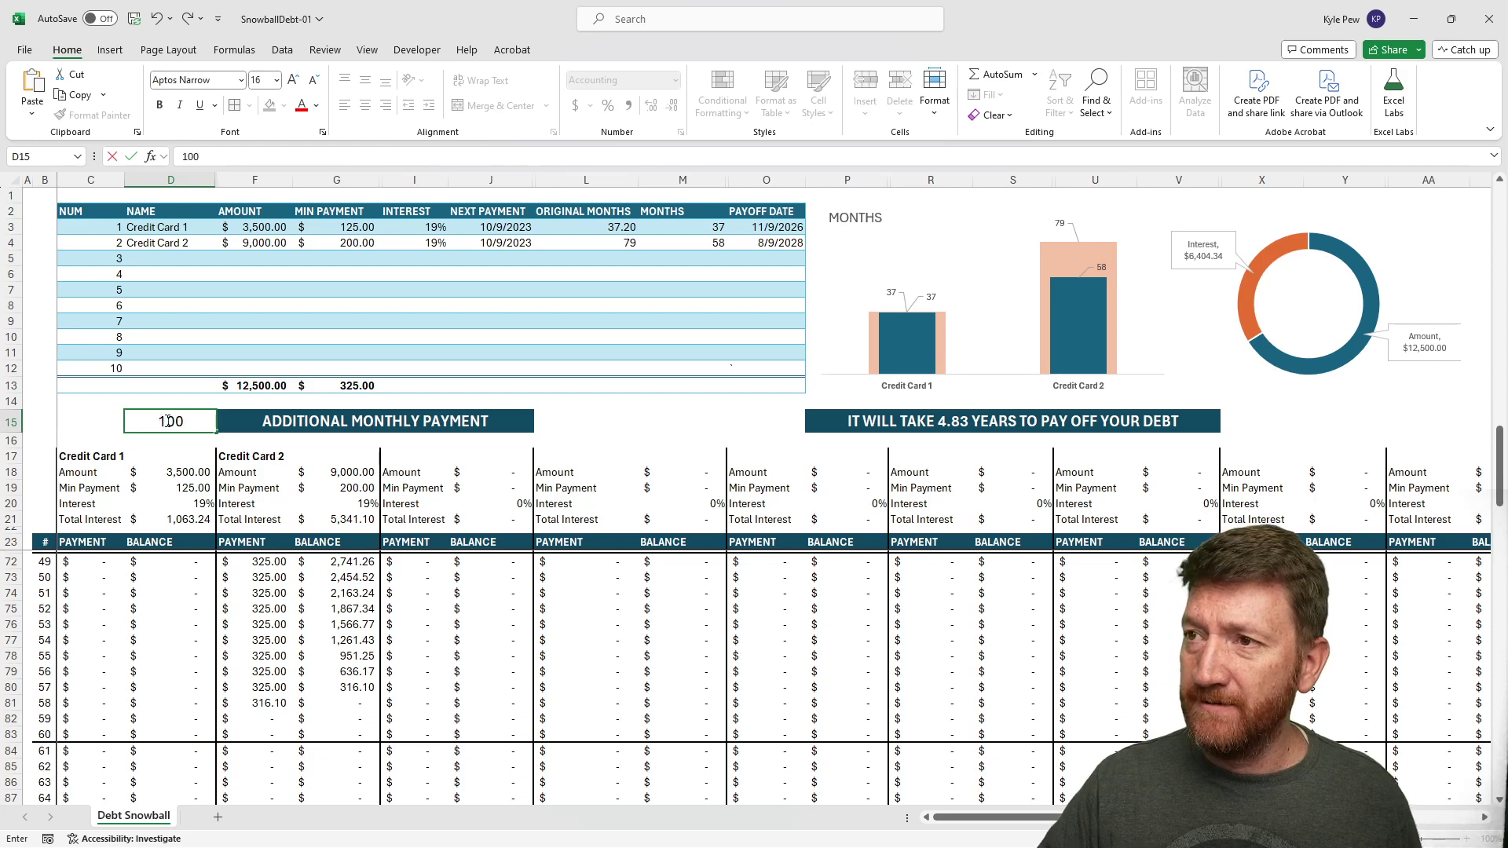
{"action": "key", "text": "Return"}
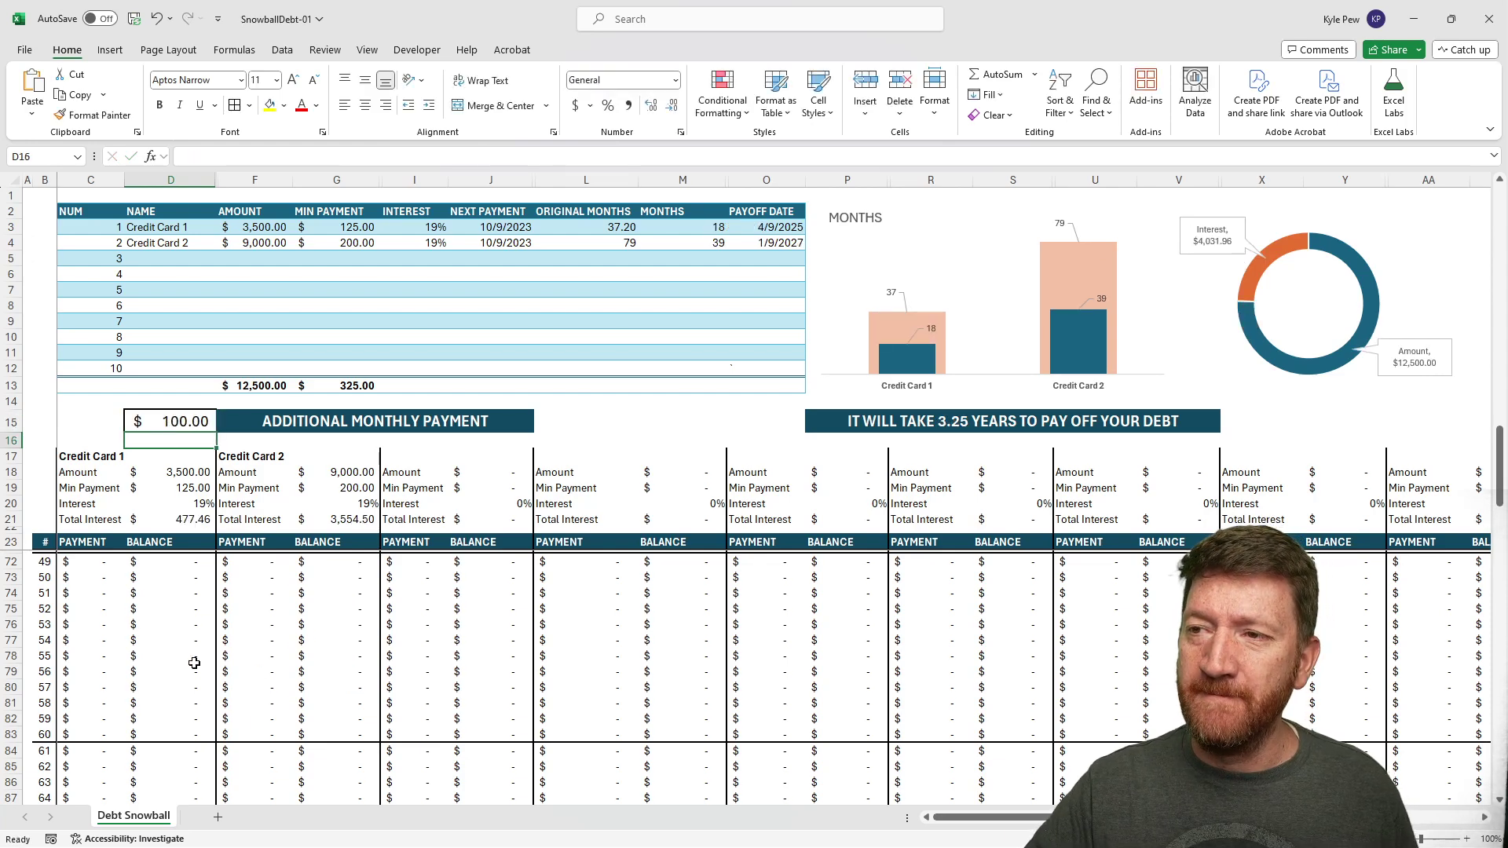
{"action": "scroll", "coordinate": [195, 664], "scroll_direction": "up", "scroll_amount": 16}
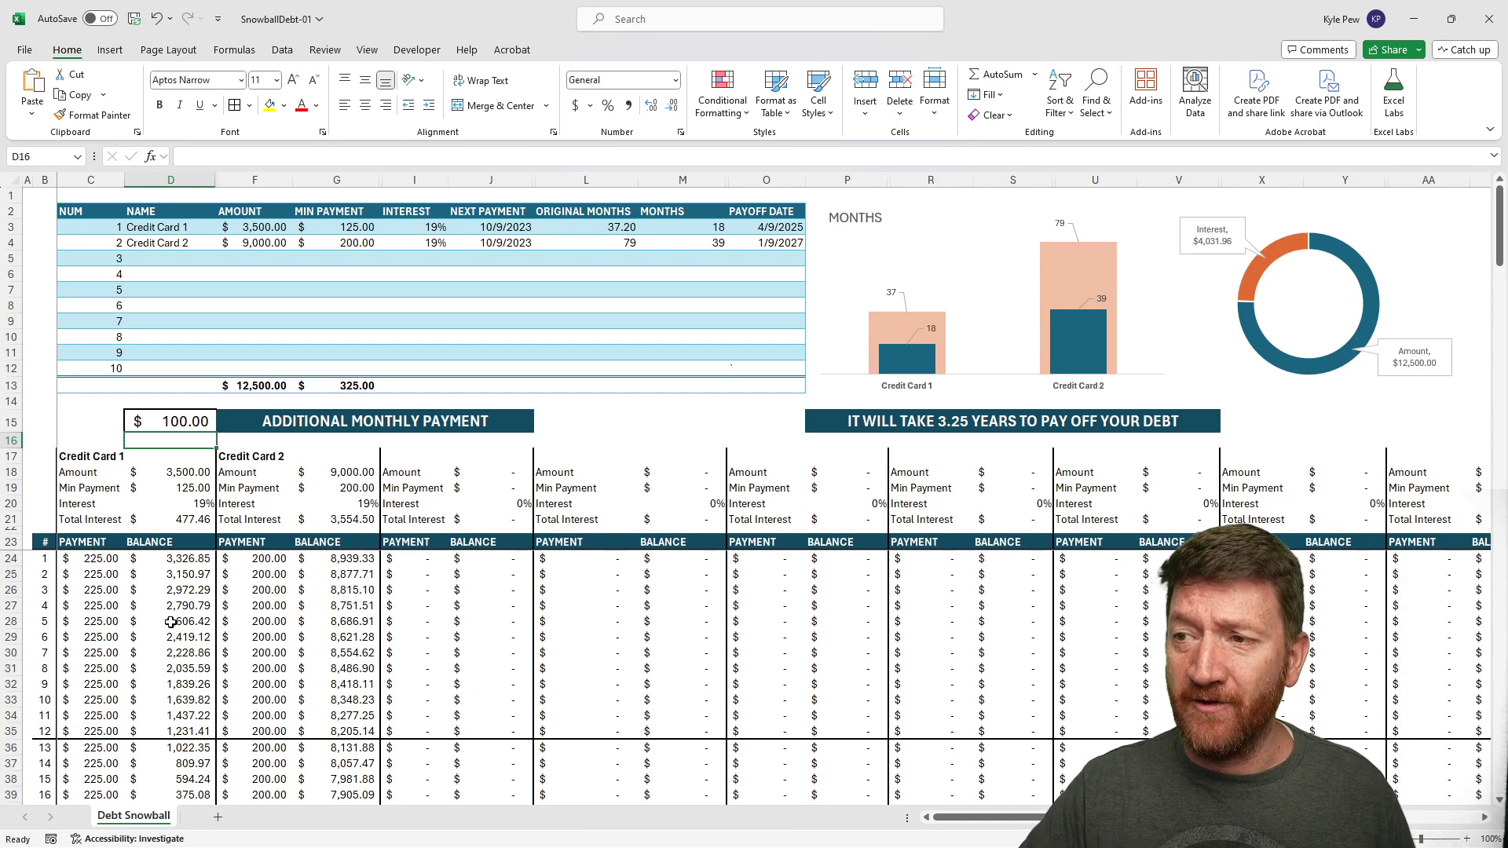
{"action": "scroll", "coordinate": [128, 726], "scroll_direction": "down", "scroll_amount": 2}
{"action": "scroll", "coordinate": [125, 723], "scroll_direction": "down", "scroll_amount": 1}
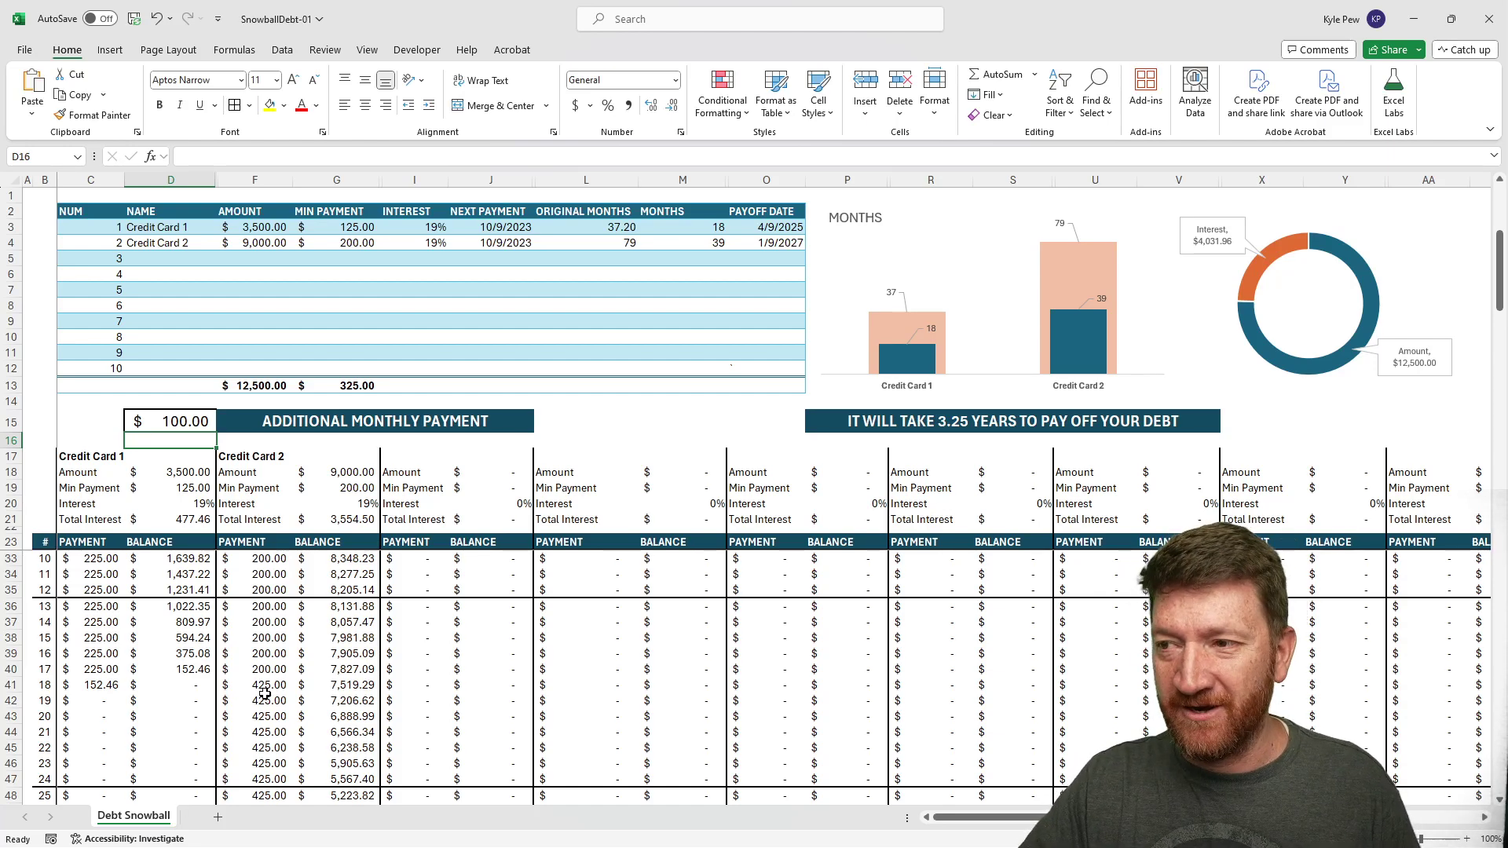
{"action": "scroll", "coordinate": [260, 697], "scroll_direction": "down", "scroll_amount": 7}
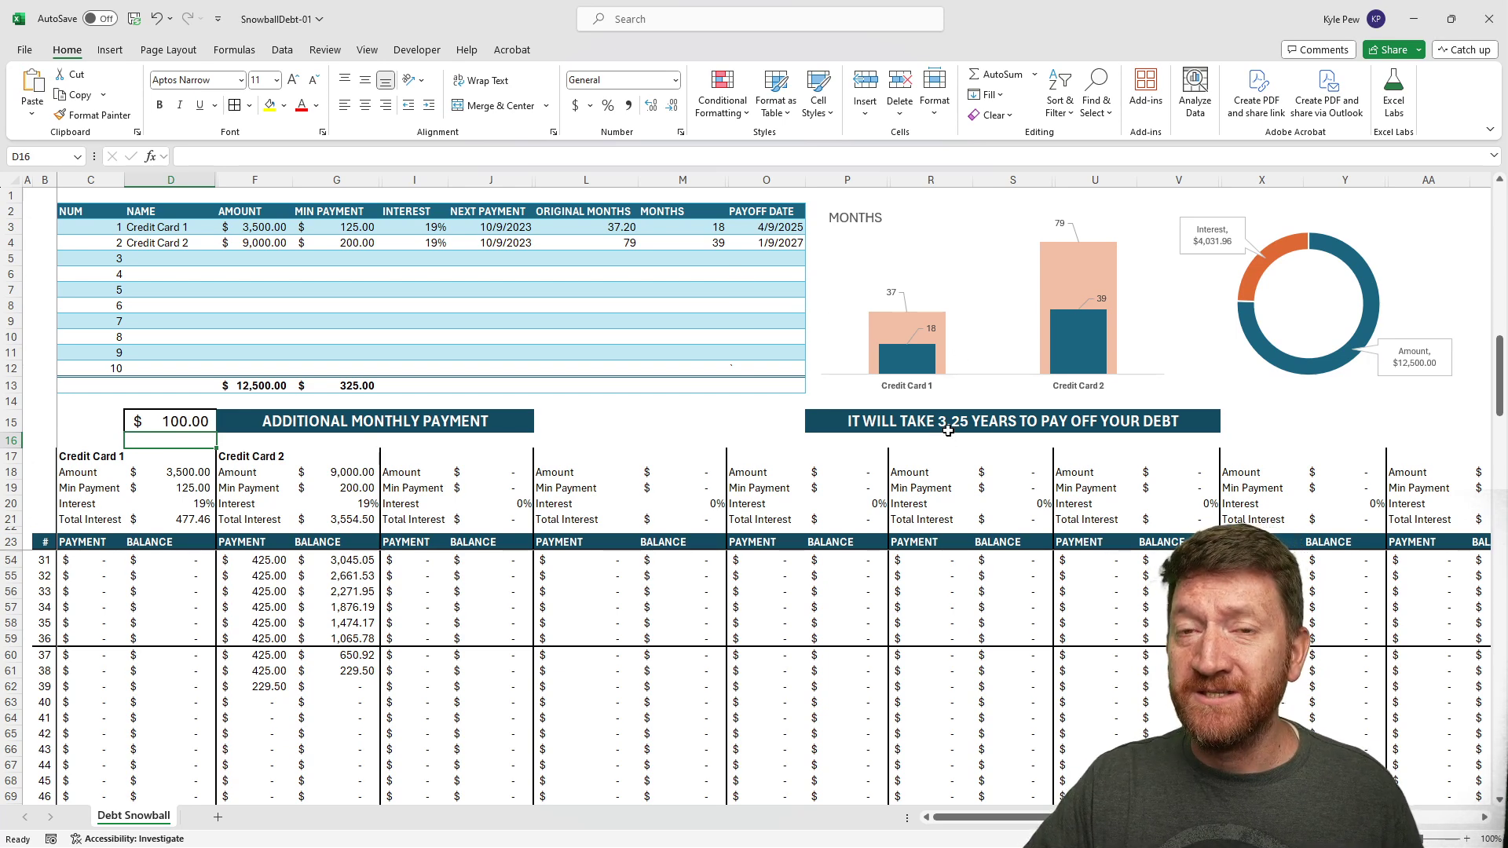
- Try additional monthly payments of 0, then 100, then 150 in D15
{"action": "left_click", "coordinate": [186, 423]}
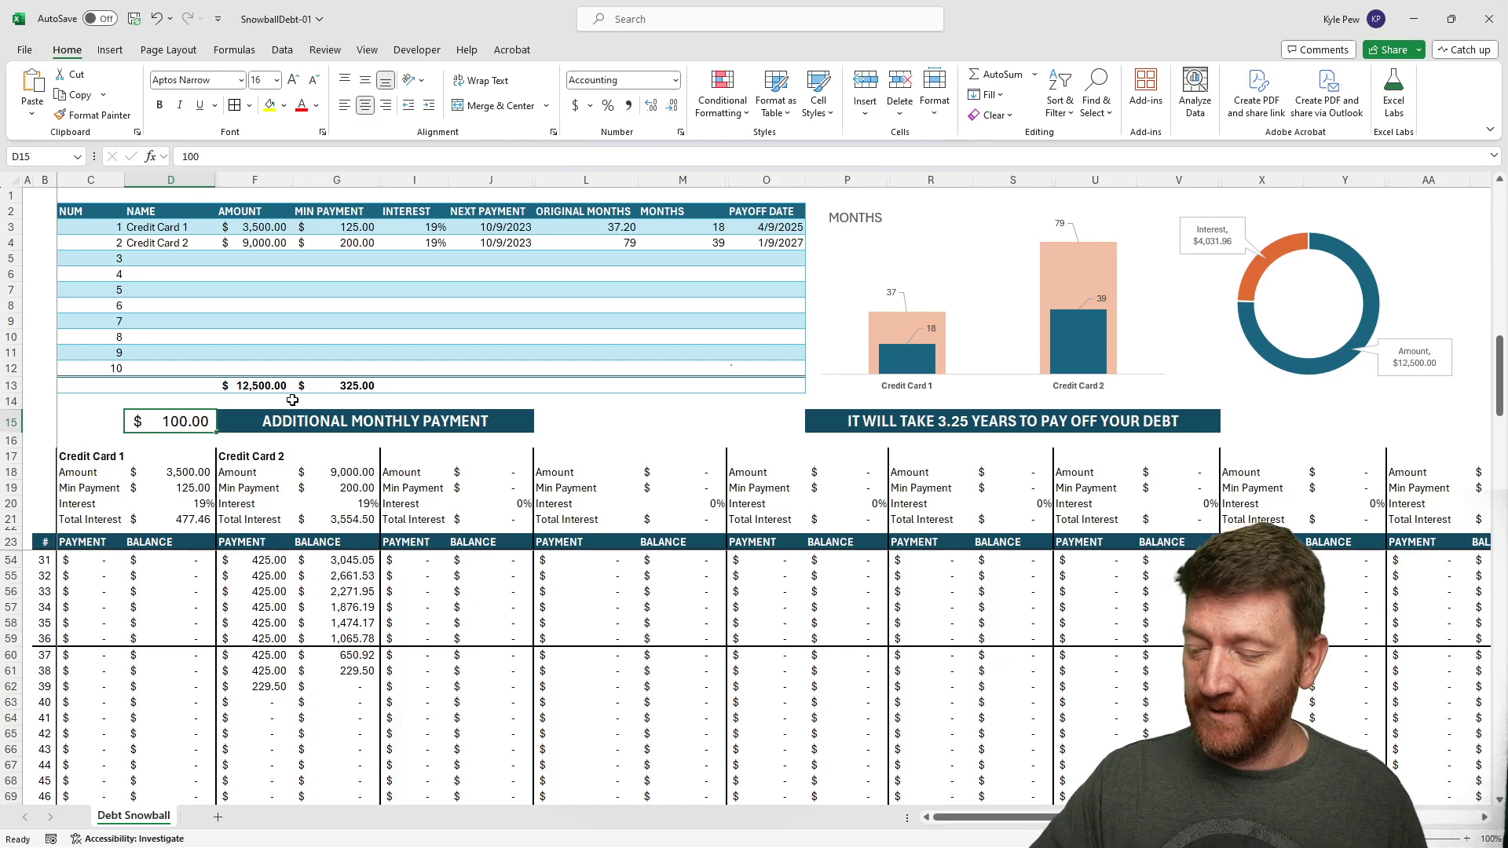
{"action": "type", "text": "0"}
{"action": "key", "text": "Return"}
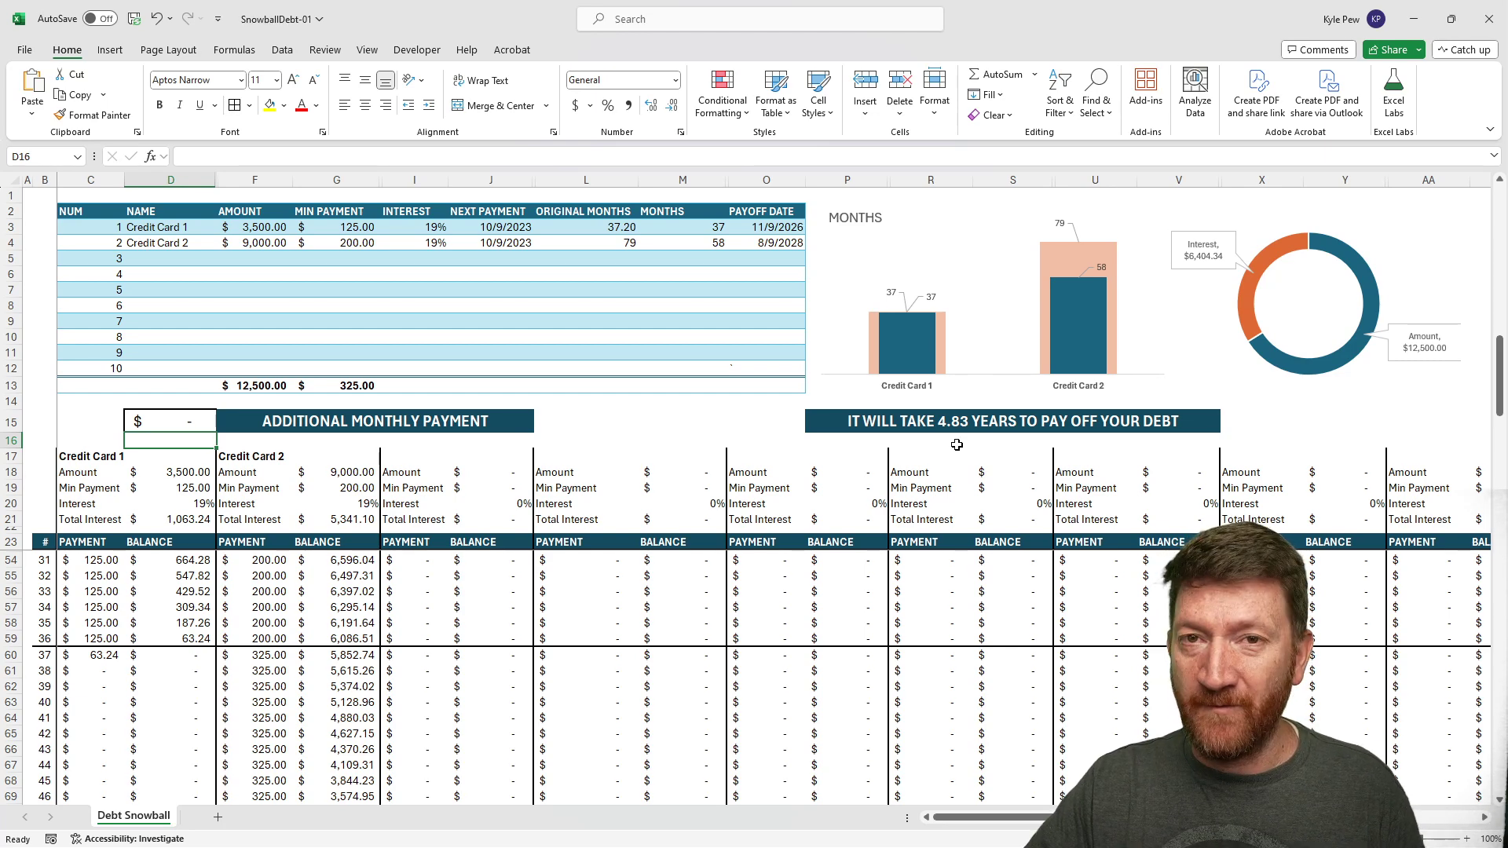
{"action": "left_click", "coordinate": [206, 425]}
{"action": "type", "text": "100"}
{"action": "key", "text": "Return"}
{"action": "left_click", "coordinate": [197, 423]}
{"action": "type", "text": "150"}
{"action": "key", "text": "Return"}
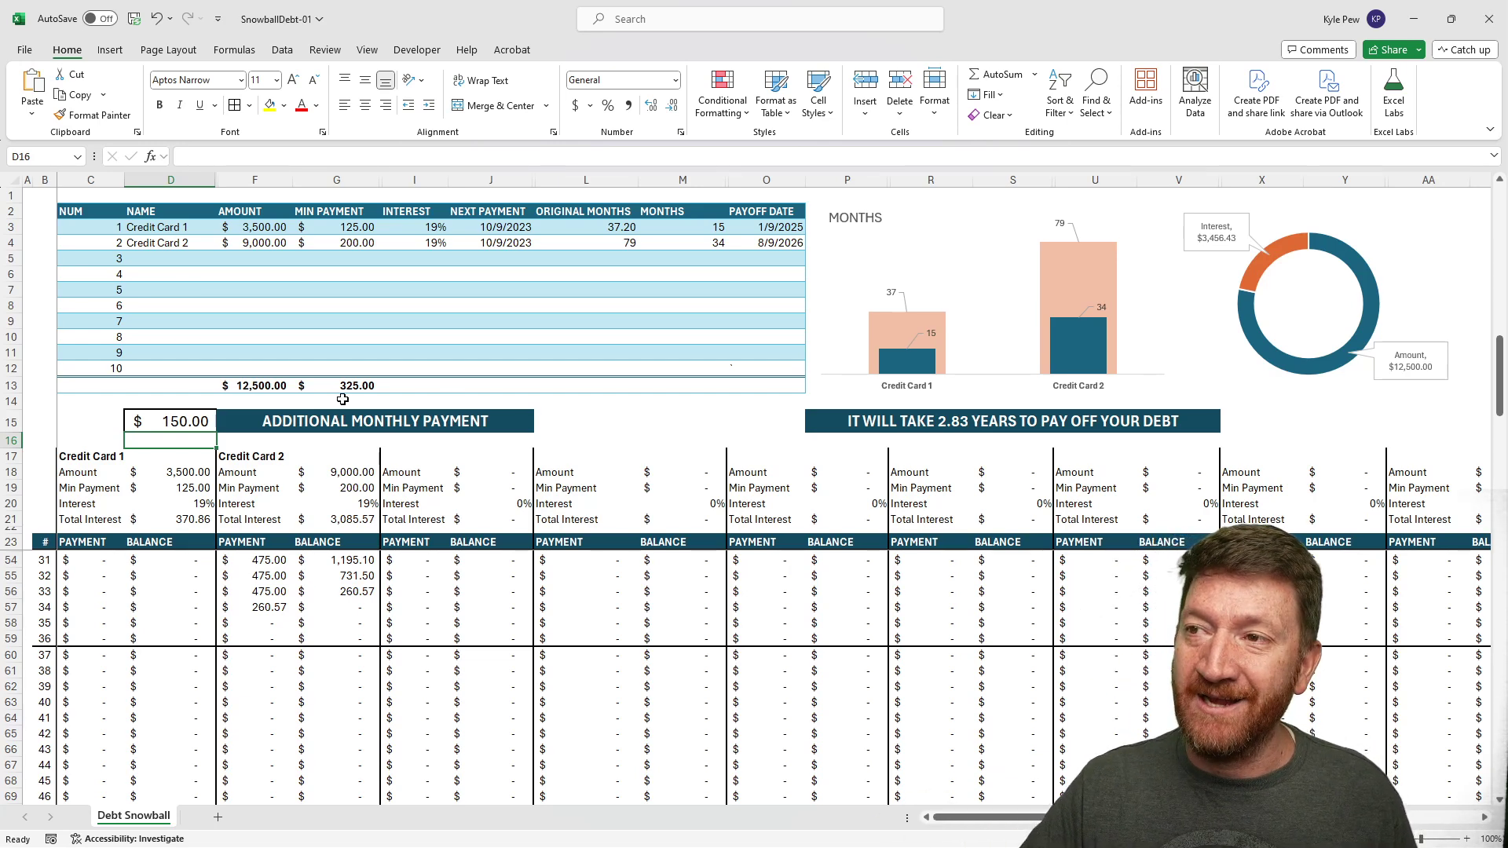
{"action": "left_click", "coordinate": [173, 429]}
- Enter 50 in D15 as the additional monthly payment
{"action": "type", "text": "50"}
{"action": "key", "text": "Return"}
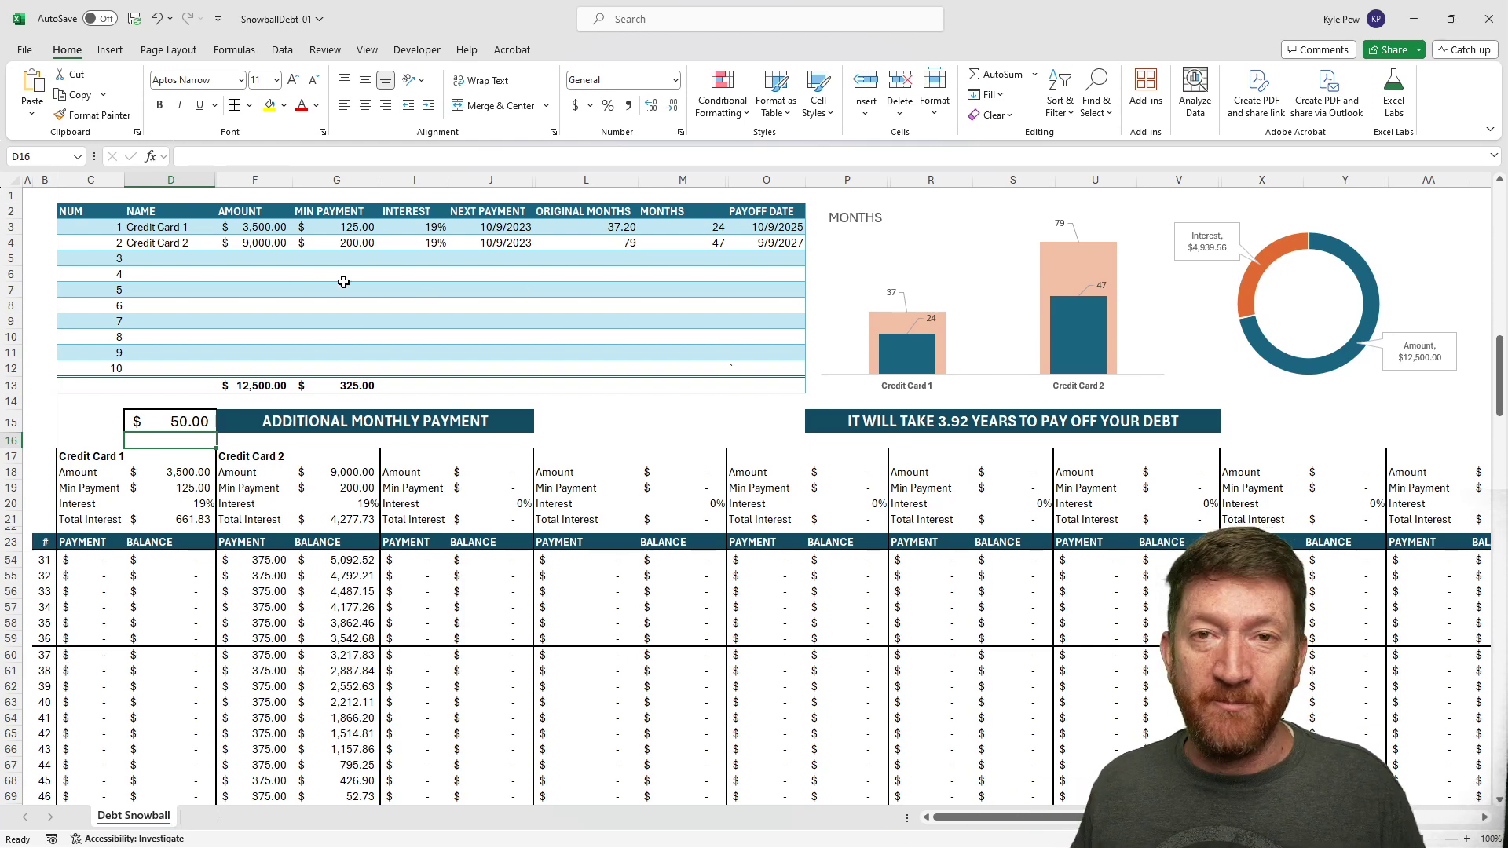
{"action": "left_click", "coordinate": [182, 417]}
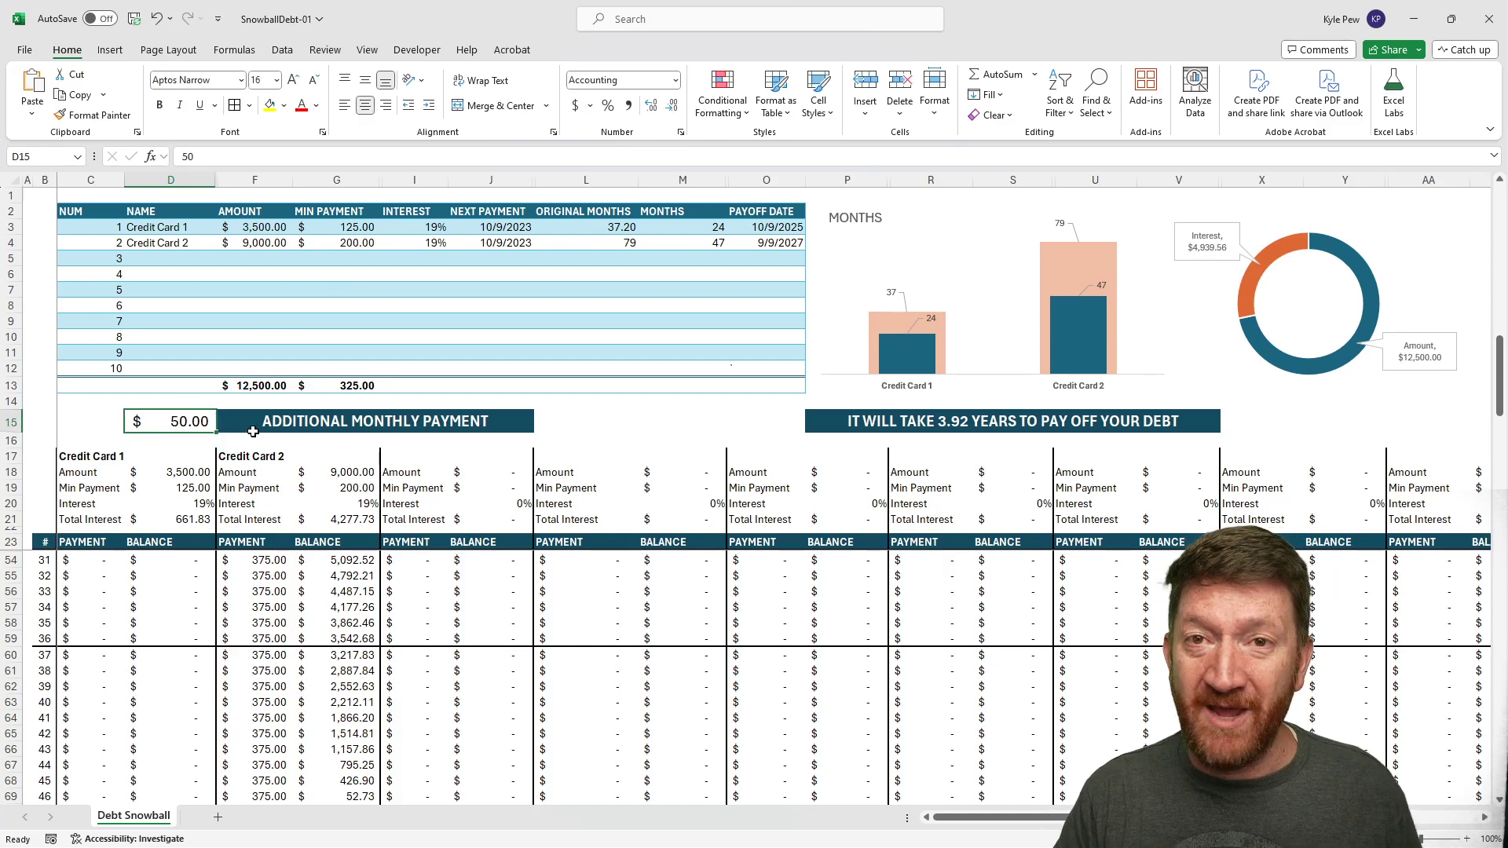